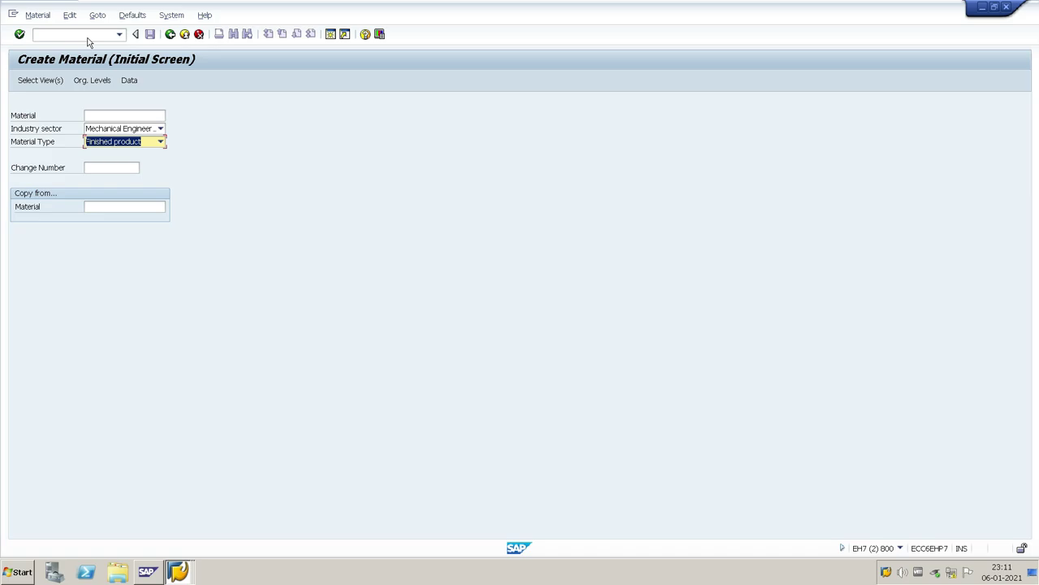
Accept the preselected views for the new finished product and set plant KUP1 with storage location 0001.
key("Return")
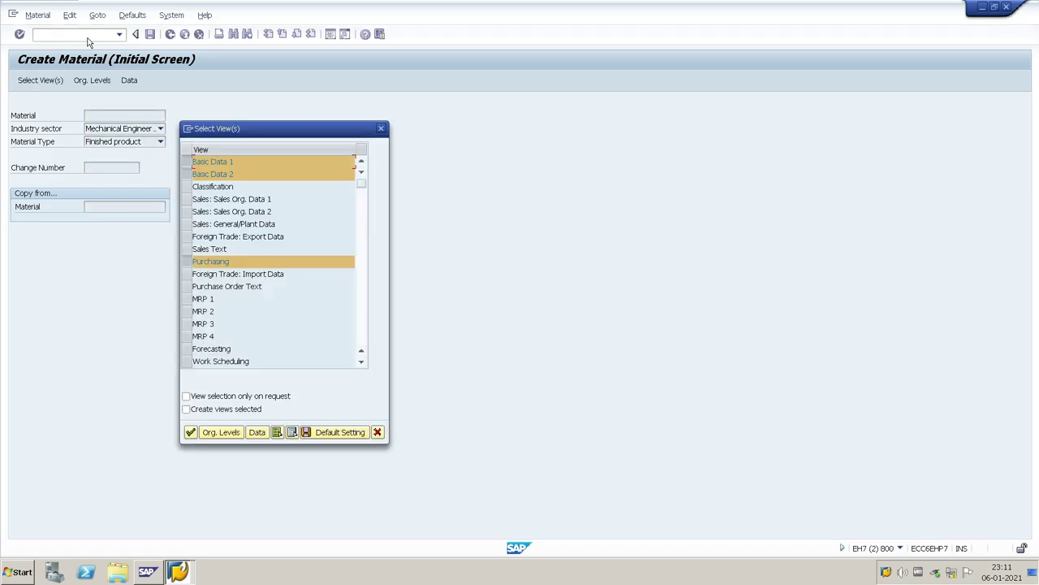
key("Return")
type("KUP1")
key("Tab")
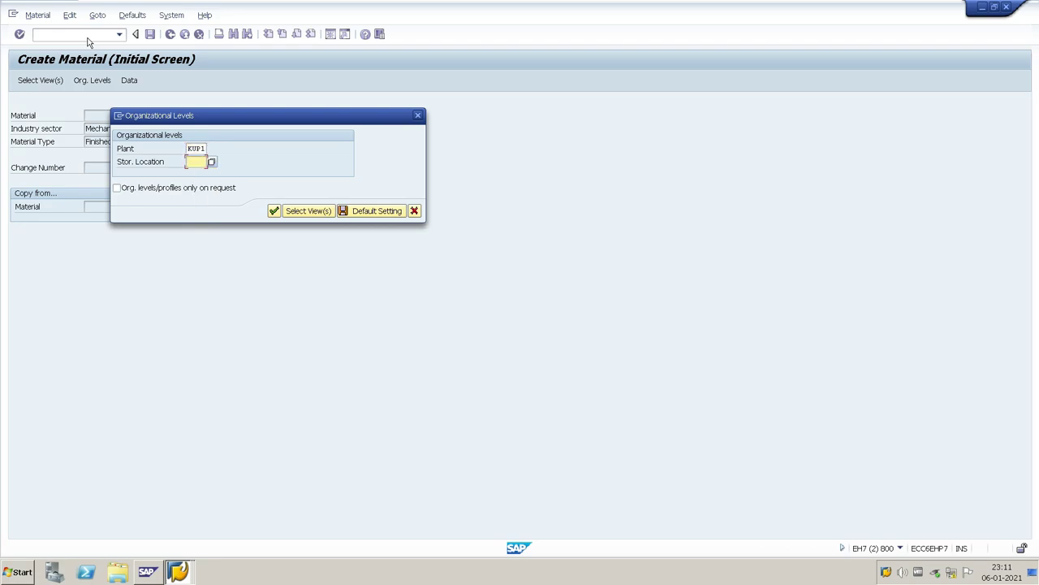
type("0001")
key("Return")
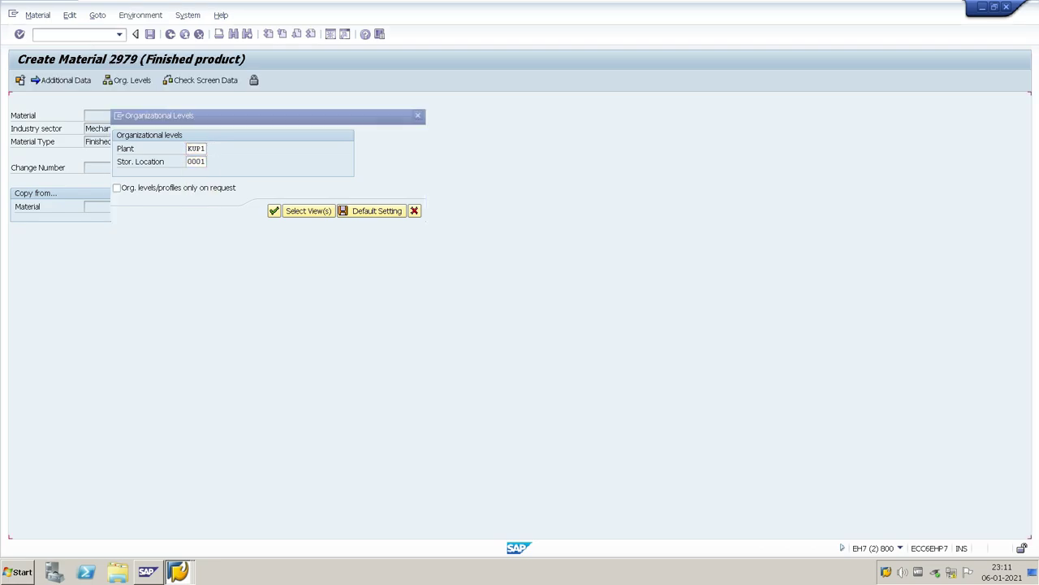
Fill in the basic data with description GAS, base unit of measure KG and material group 01004.
type("GAS")
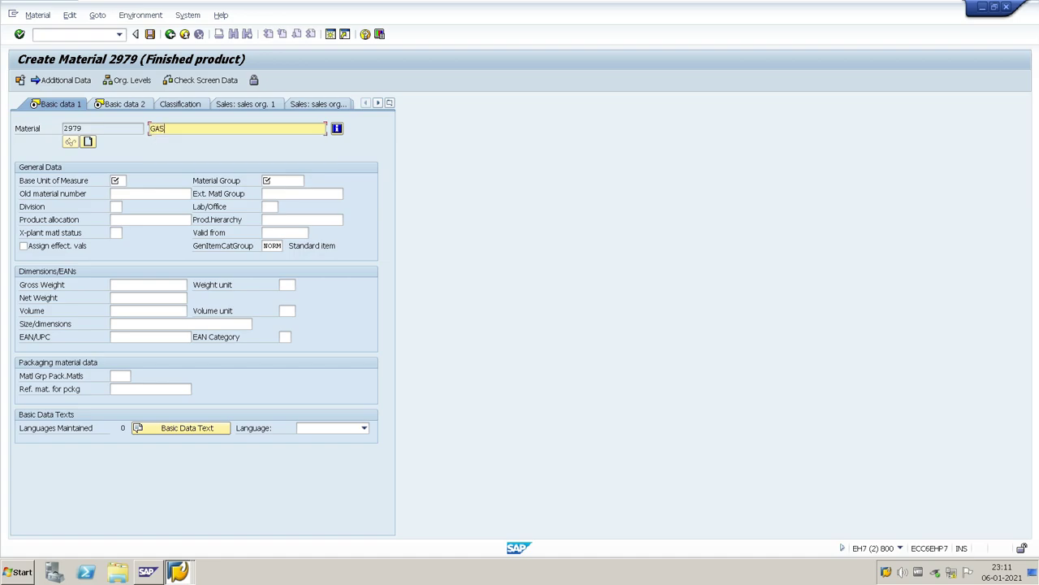
key("Tab")
type("KG")
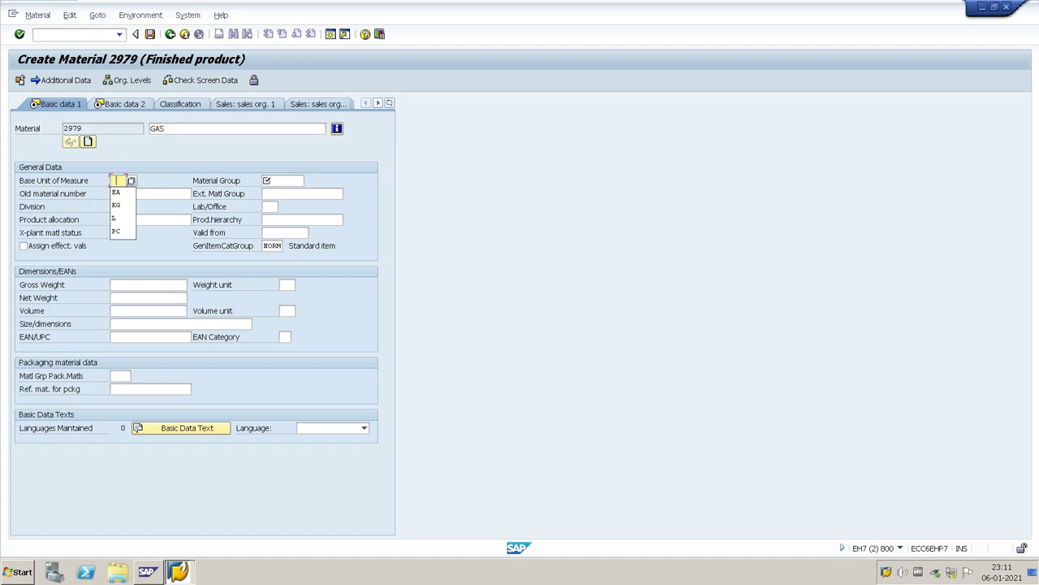
key("Tab")
key("Down")
key("Down")
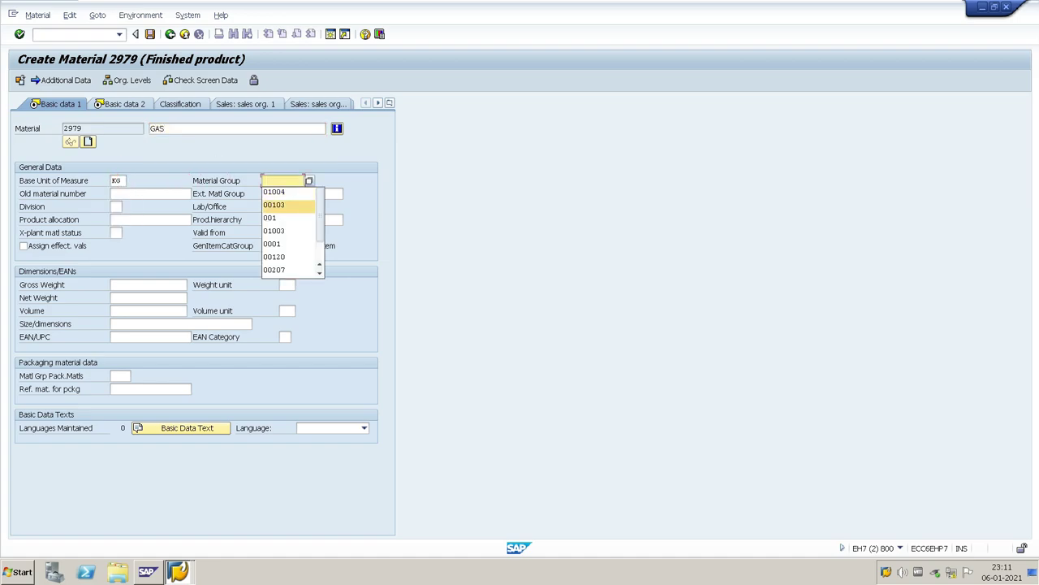
key("Up")
key("Up")
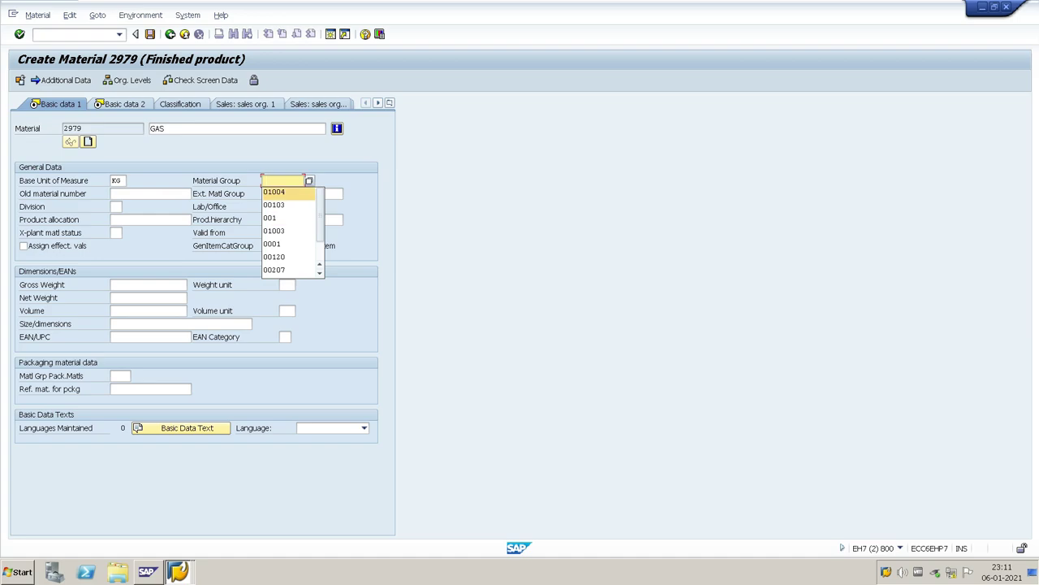
key("Return")
key("Return")
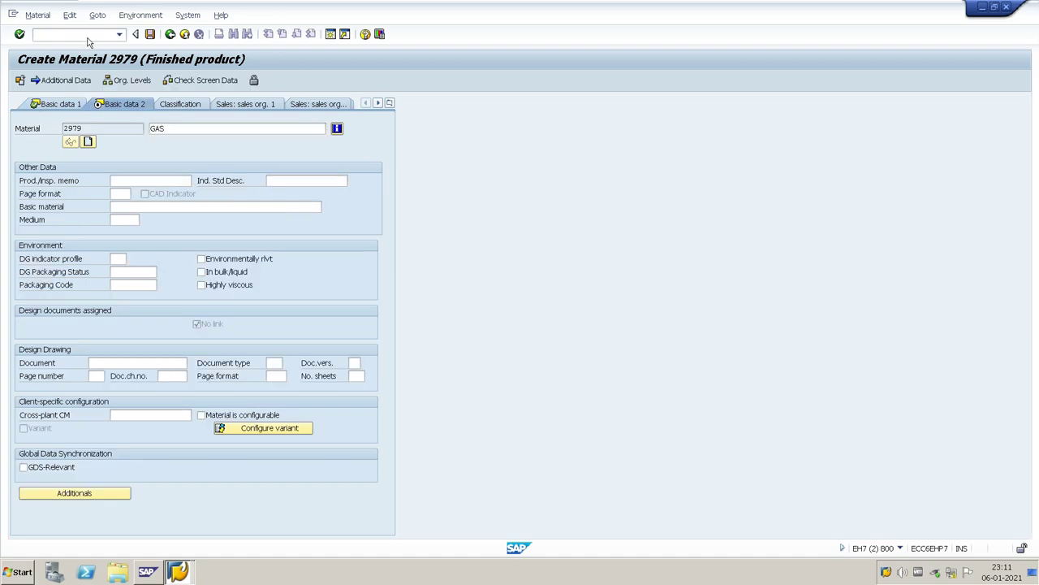
Choose a purchasing group in the purchasing view of material GAS and continue to the Accounting 1 view.
key("Return")
left_click(119, 206)
left_click(121, 218)
key("Return")
key("Return")
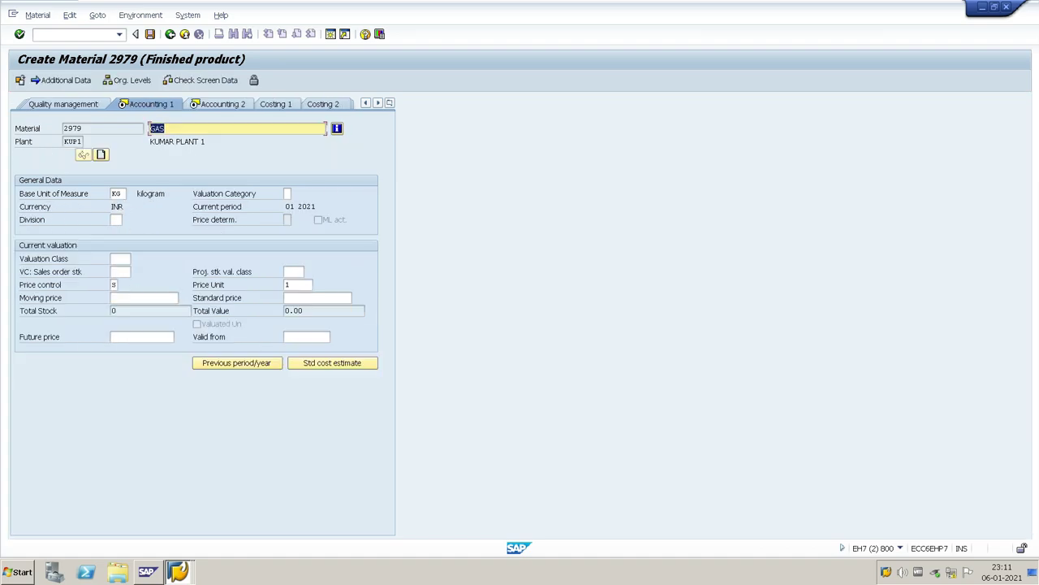
Assign valuation class 7920 (Finished products) to material GAS from the list of possible entries.
key("Tab")
key("Tab")
key("Tab")
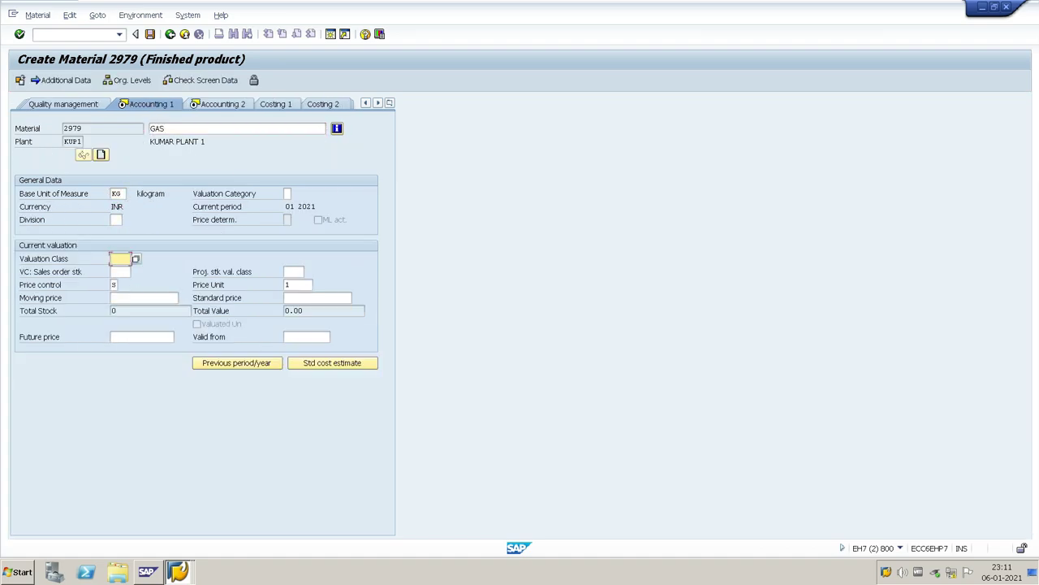
key("F4")
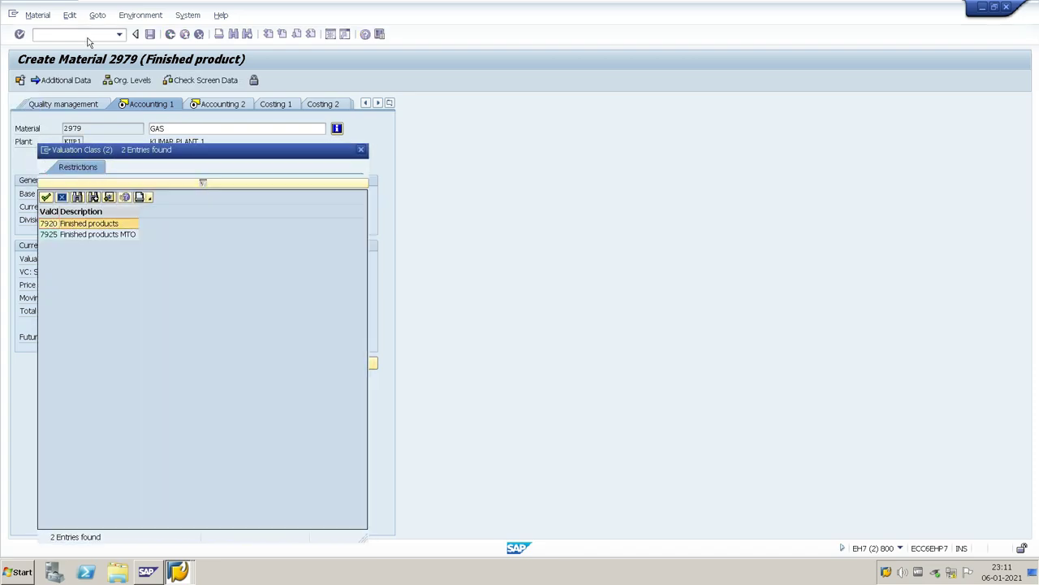
key("Return")
Set the standard price to 100 and save the GAS material.
key("Tab")
key("Tab")
key("Tab")
key("Tab")
key("Tab")
key("shift+Tab")
key("Down")
key("Return")
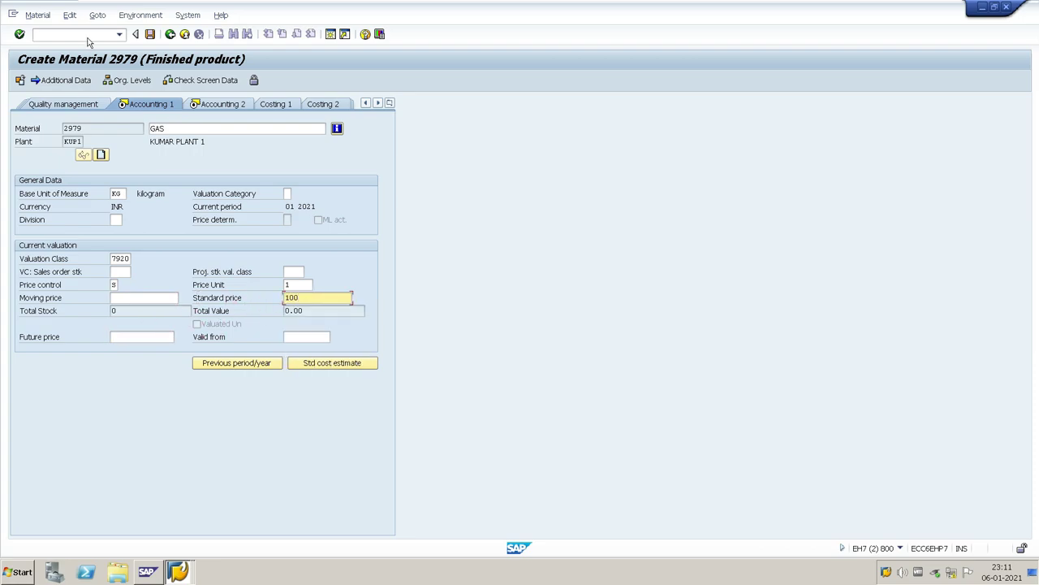
key("Return")
key("Return")
key("Return")
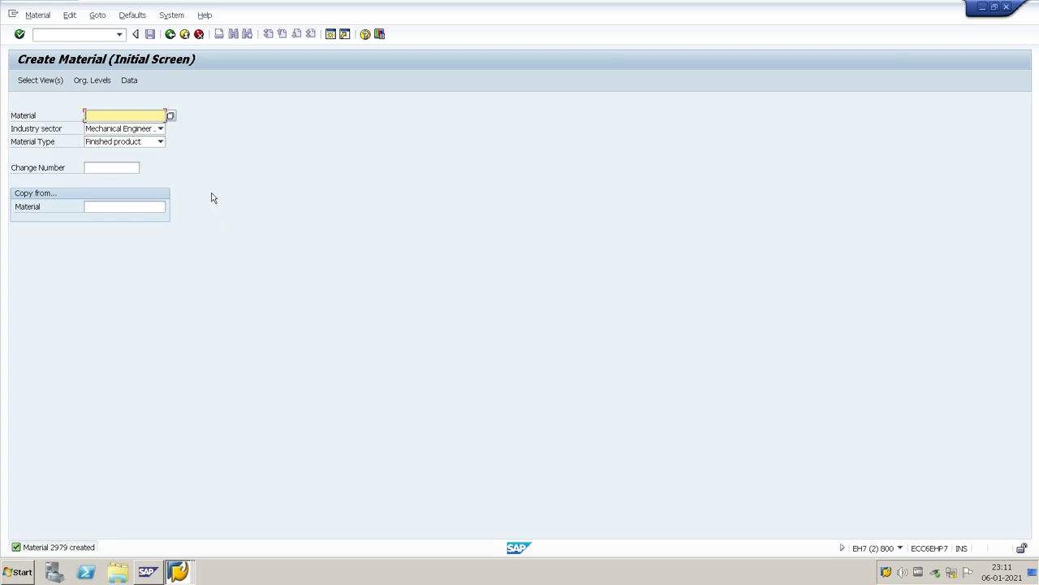
Set the material type to Returnable packaging and try to continue without a material number.
left_click(159, 142)
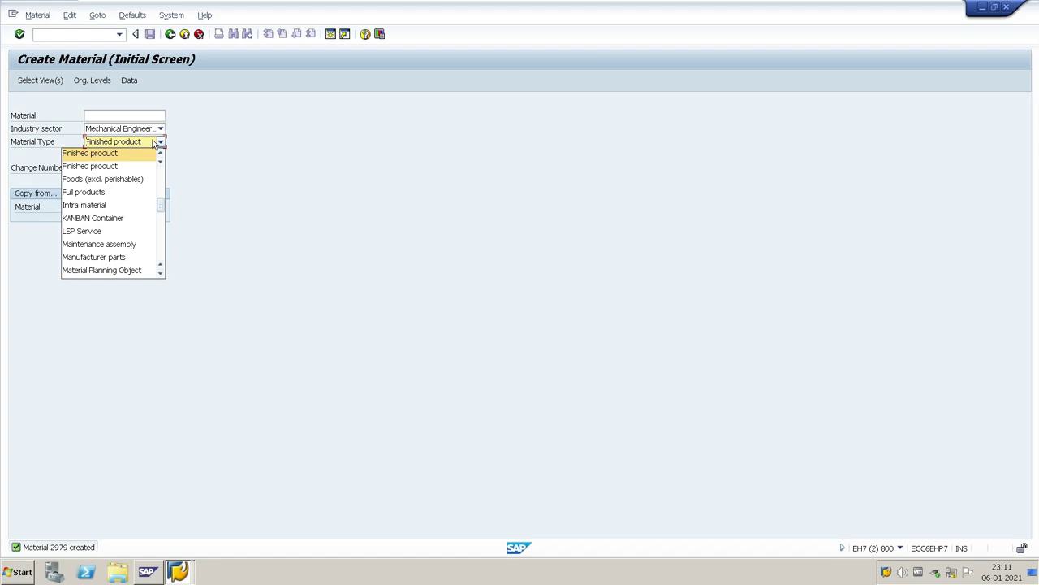
key("Down")
key("Down")
key("Down")
key("Down")
key("Down")
key("r")
key("Down")
key("Down")
key("Down")
key("Down")
key("Down")
key("Up")
key("Up")
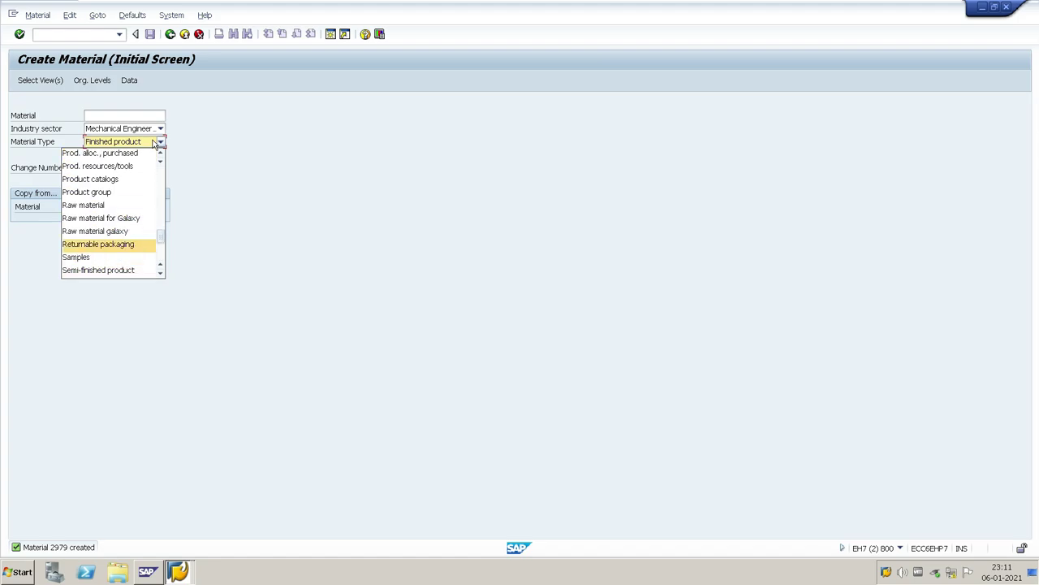
key("Return")
key("Return")
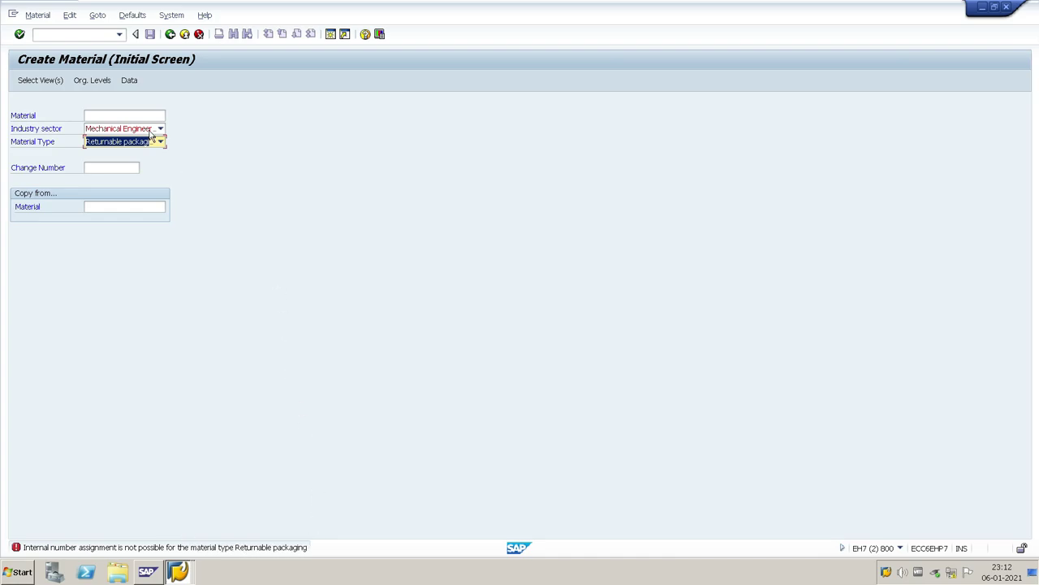
Enter CY1 as the material number and accept the preselected views.
left_click(121, 116)
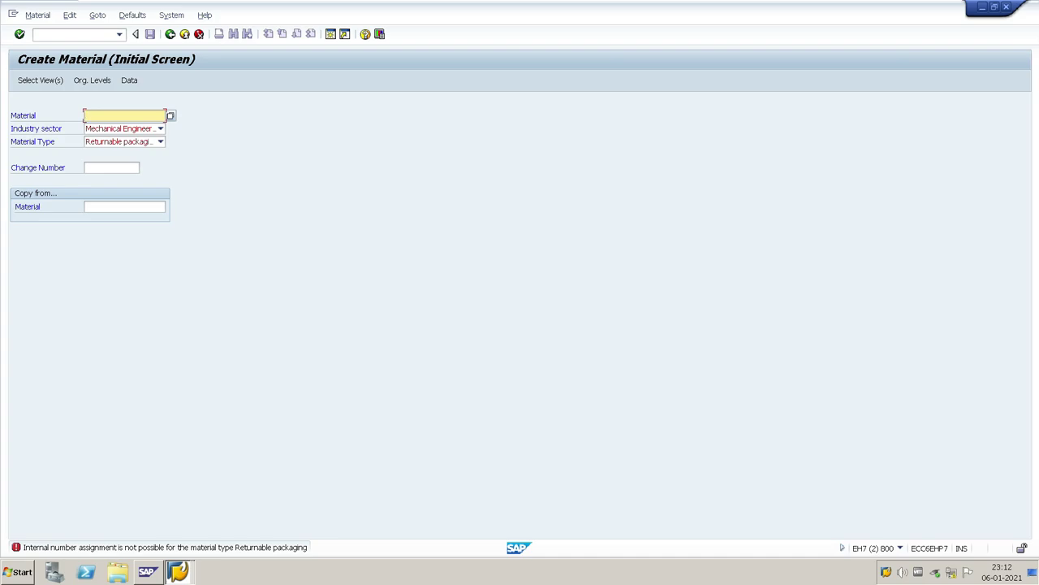
type("c")
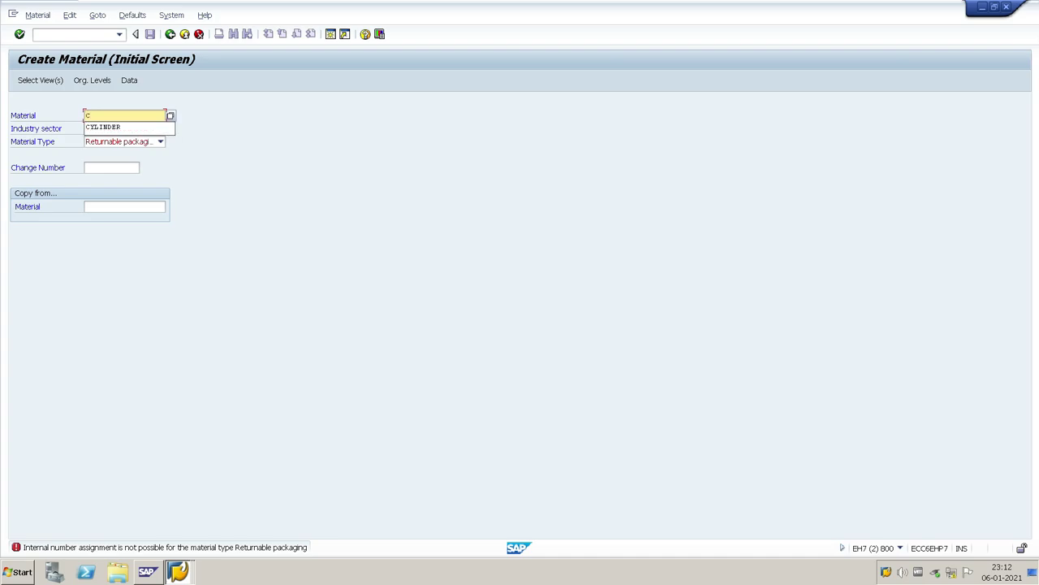
type("yl")
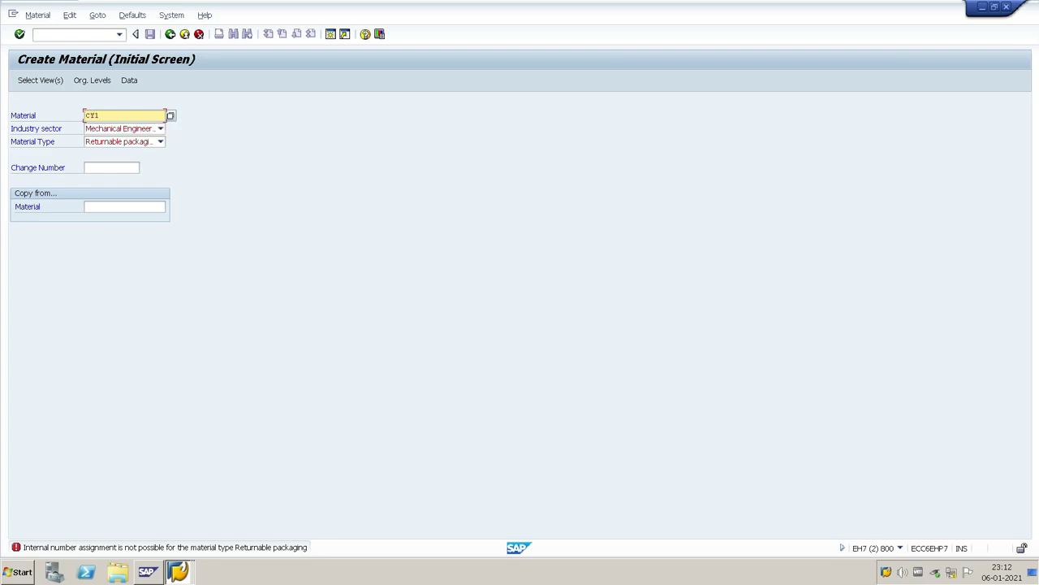
key("Return")
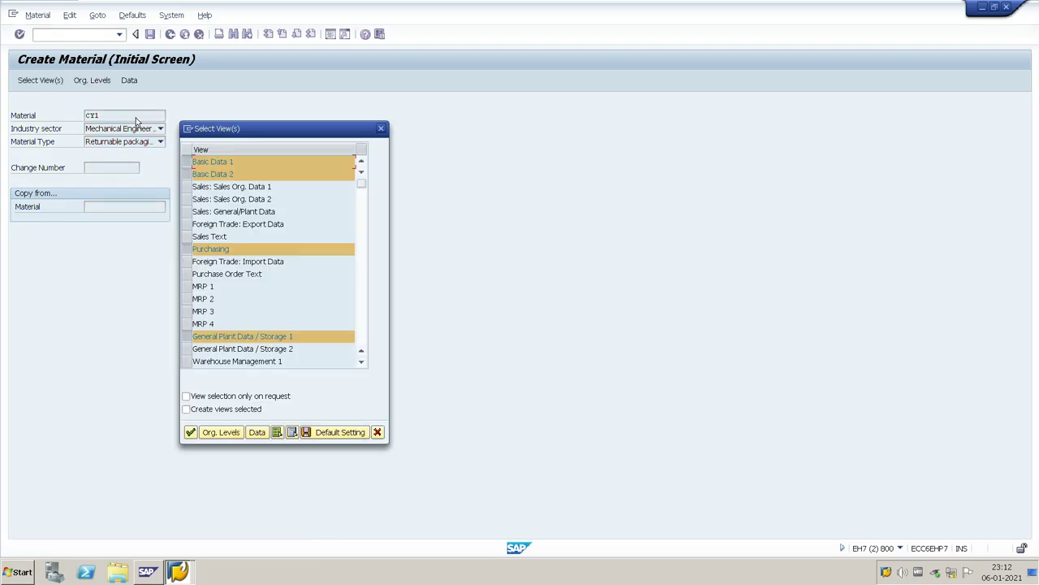
key("Return")
Set the organizational levels of material CY1 to plant KUP1 and storage location 0001.
key("Down")
key("Down")
key("Return")
key("Tab")
key("Down")
key("Down")
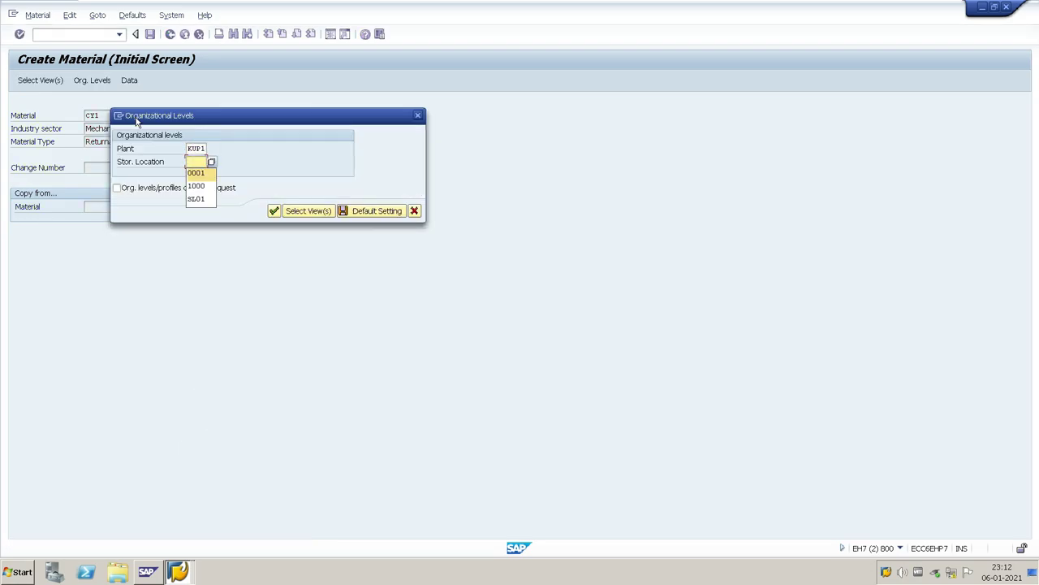
key("Return")
key("Return")
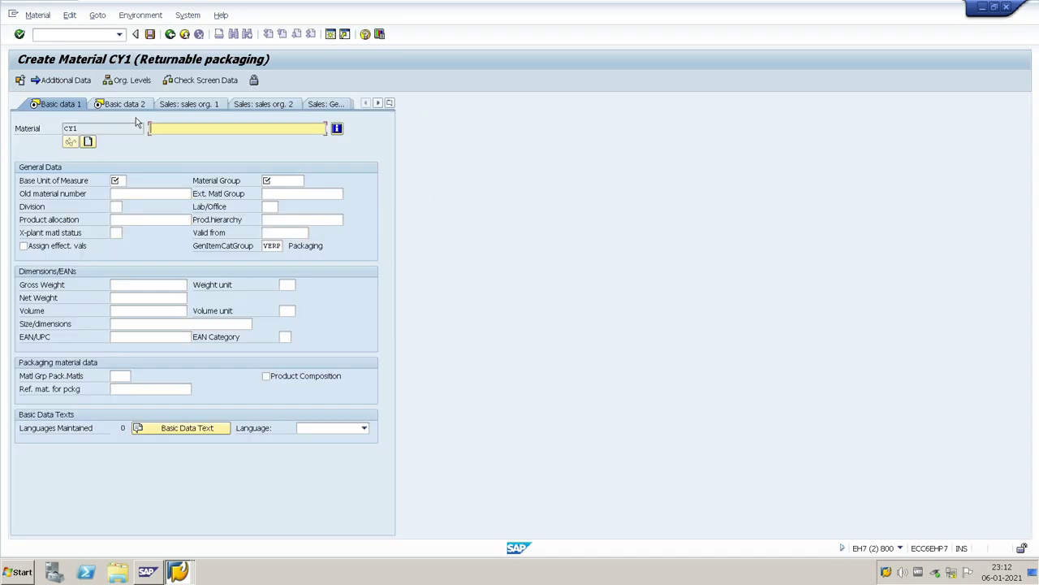
Enter the description CYLINDER and the base unit of measure EA for material CY1.
type("C")
key("Down")
key("Return")
key("Tab")
type("E")
key("Down")
key("Down")
key("Return")
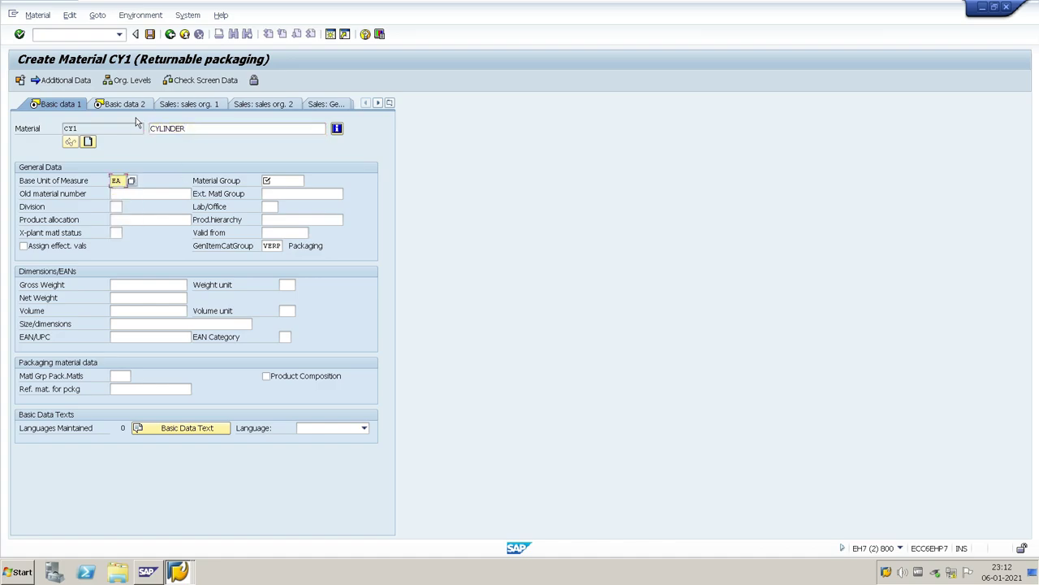
Assign material group 01004 to CY1 and continue to its purchasing view.
key("Tab")
key("Down")
key("Down")
key("Down")
key("Up")
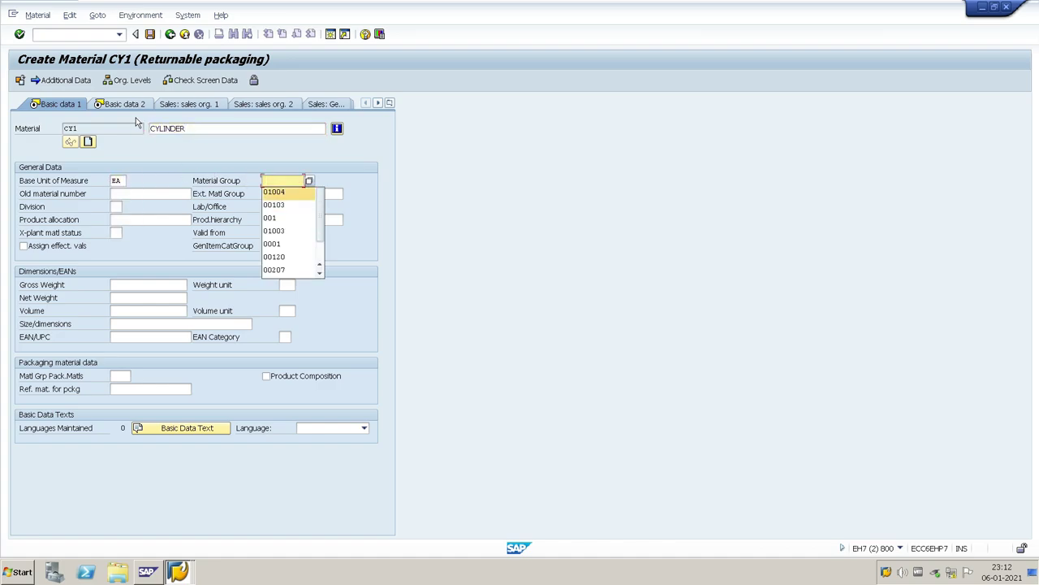
key("Return")
key("Return")
key("Return")
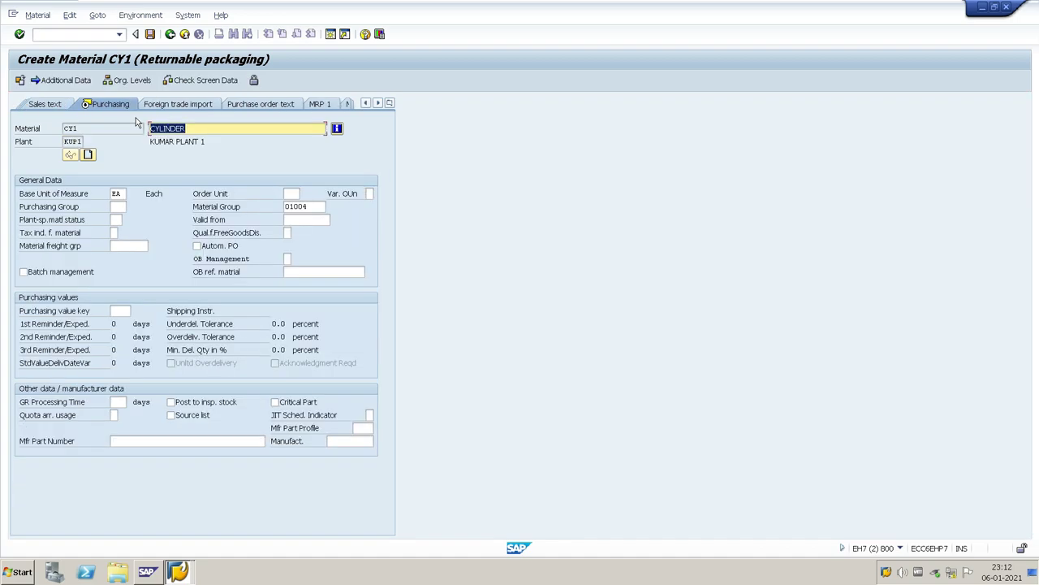
Assign purchasing group KPG to CY1 and continue to its Accounting 1 view.
key("Tab")
key("Down")
key("Down")
key("Return")
key("Return")
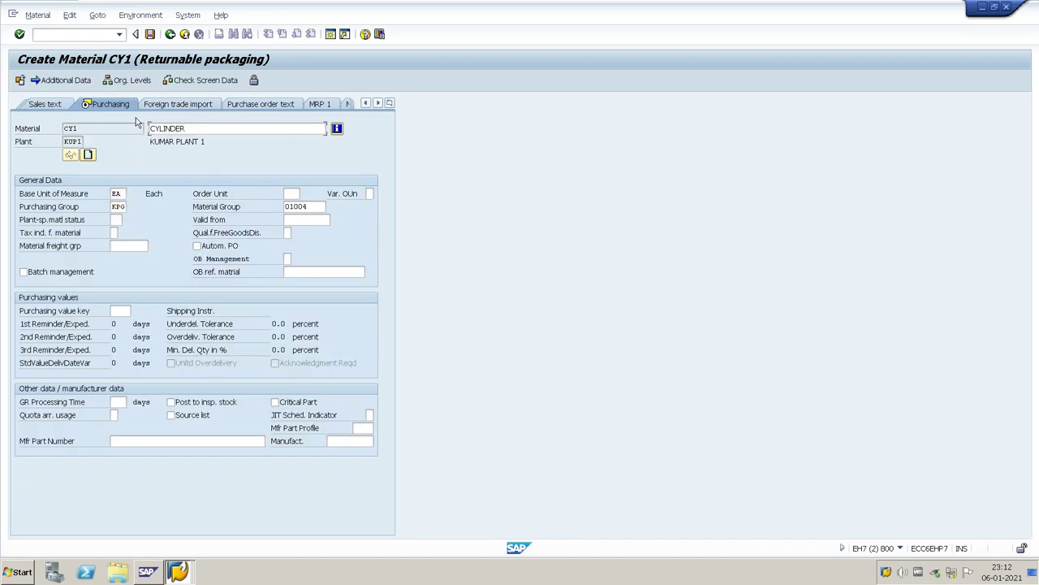
key("Return")
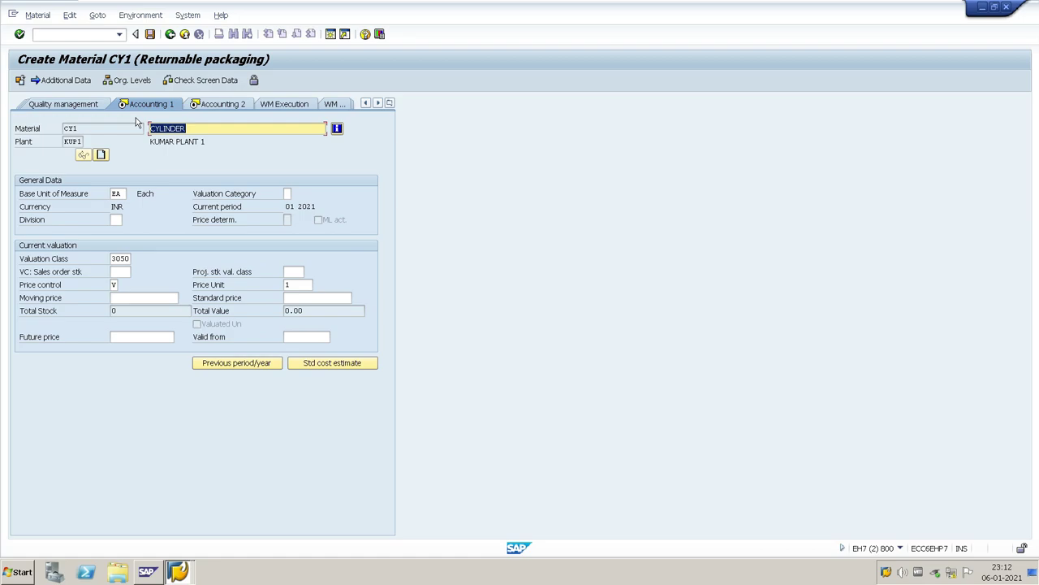
Select valuation class 3050 ((Returnable) packaging) for CY1 from the list of possible entries.
key("Tab")
key("Tab")
key("Tab")
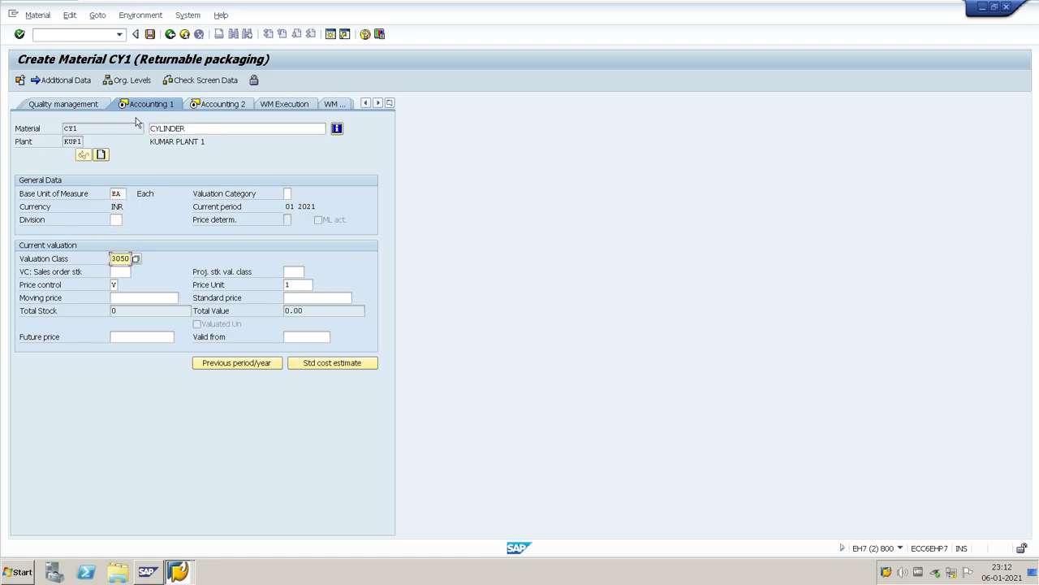
key("F4")
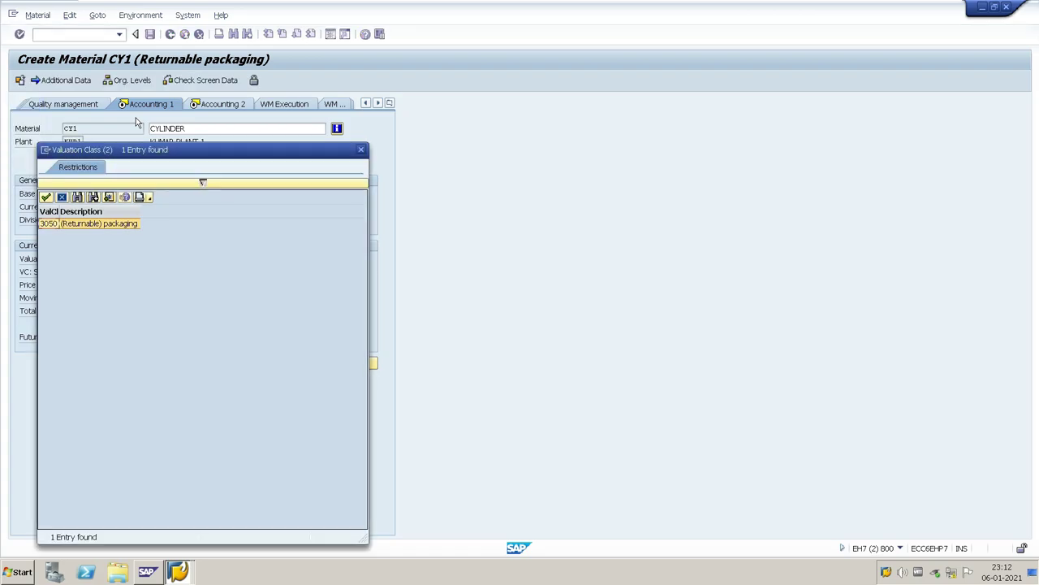
key("Return")
Set the moving price to 150 and save the CYLINDER material.
key("Tab")
key("Tab")
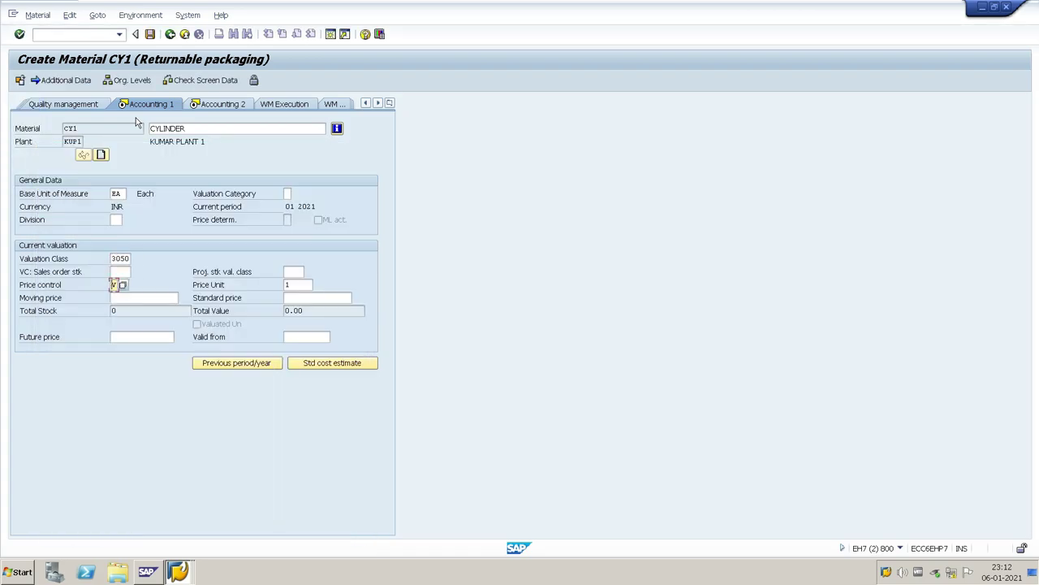
key("Tab")
type("1")
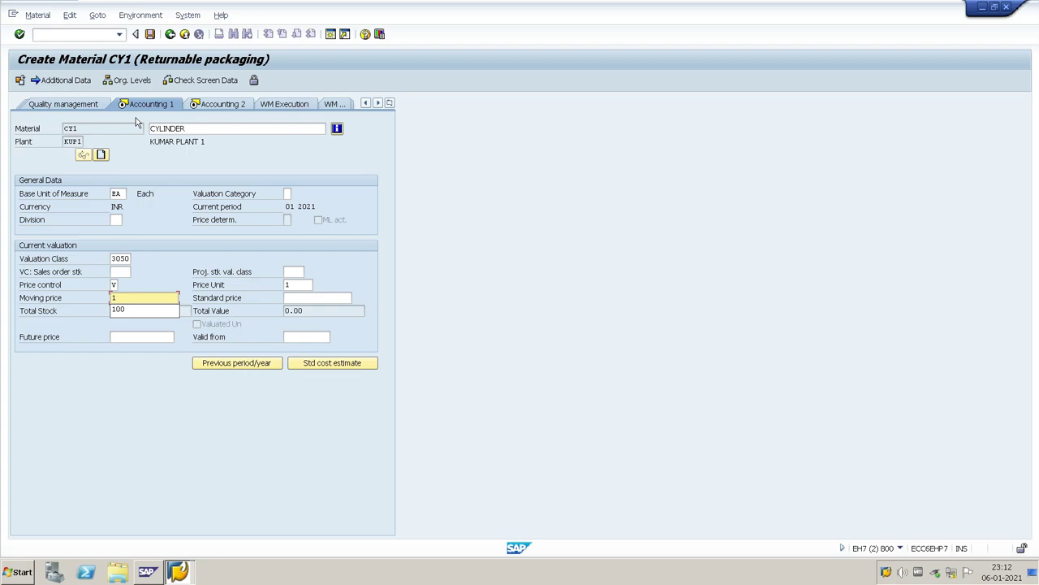
type("50")
key("Return")
key("Return")
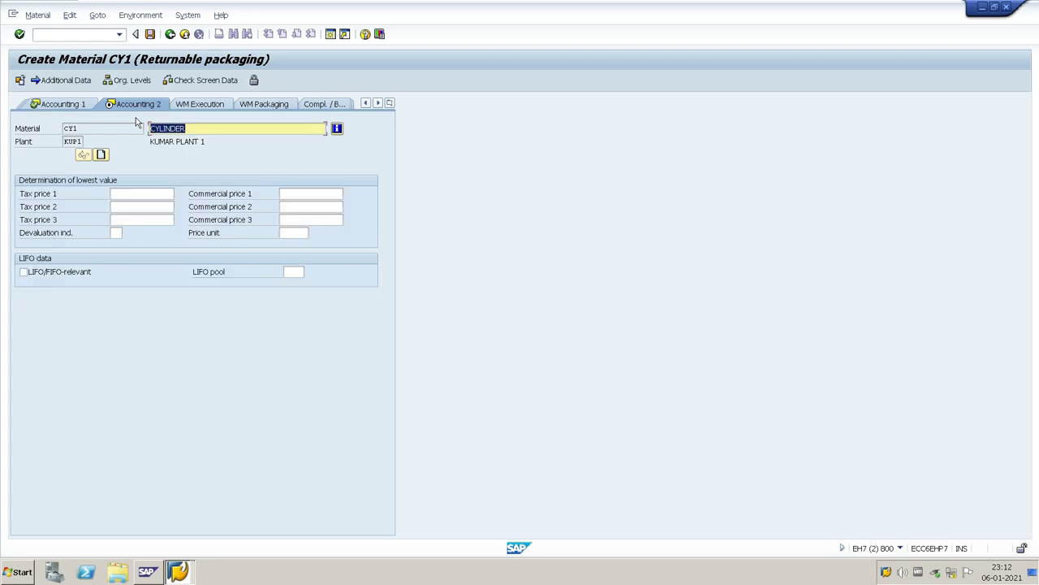
key("Return")
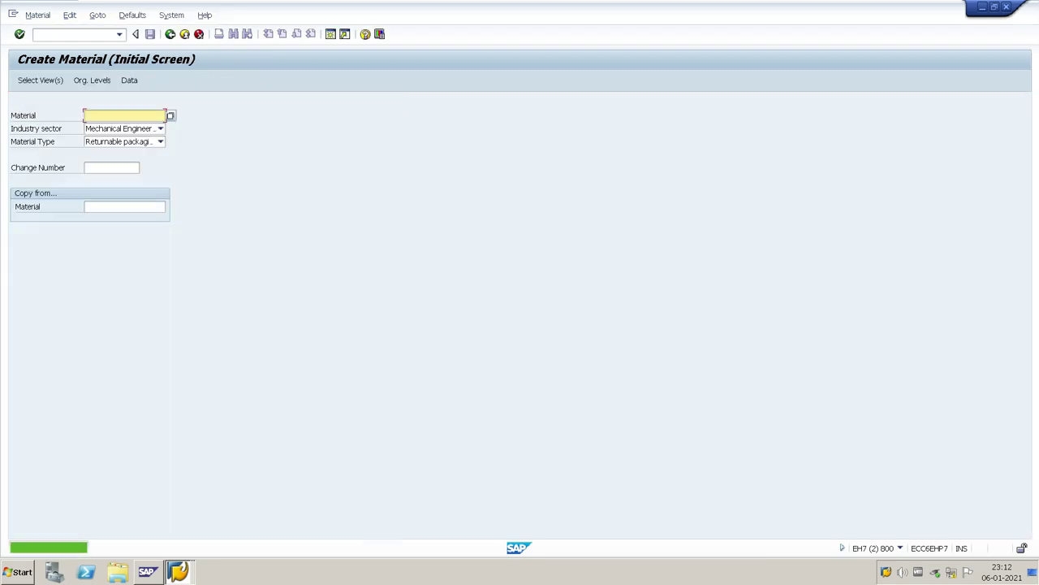
Leave material creation, open the Materials List with transaction MM60 and clear its material selection.
left_click(171, 35)
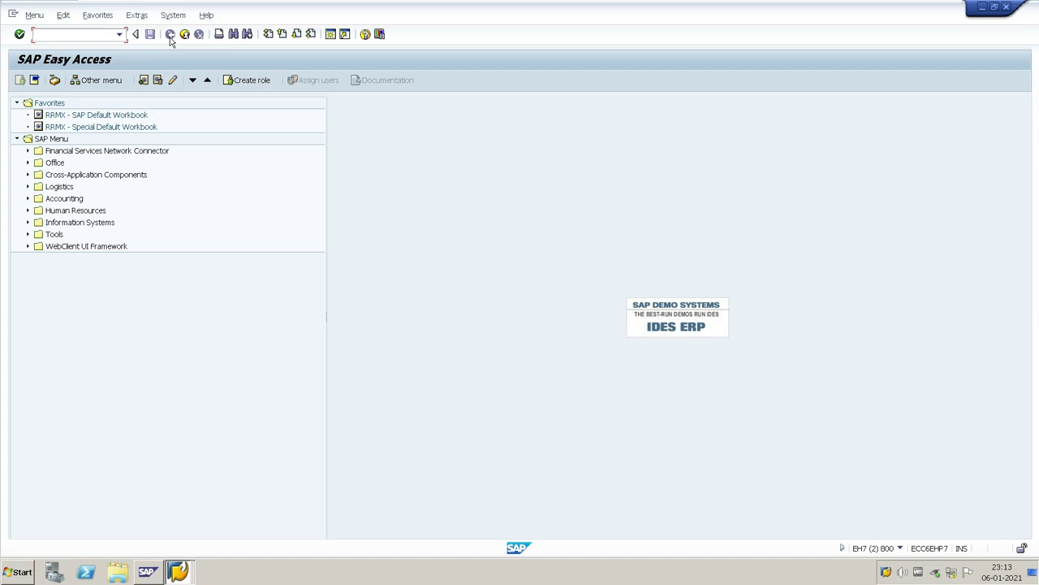
type("MM60")
key("Return")
key("Delete")
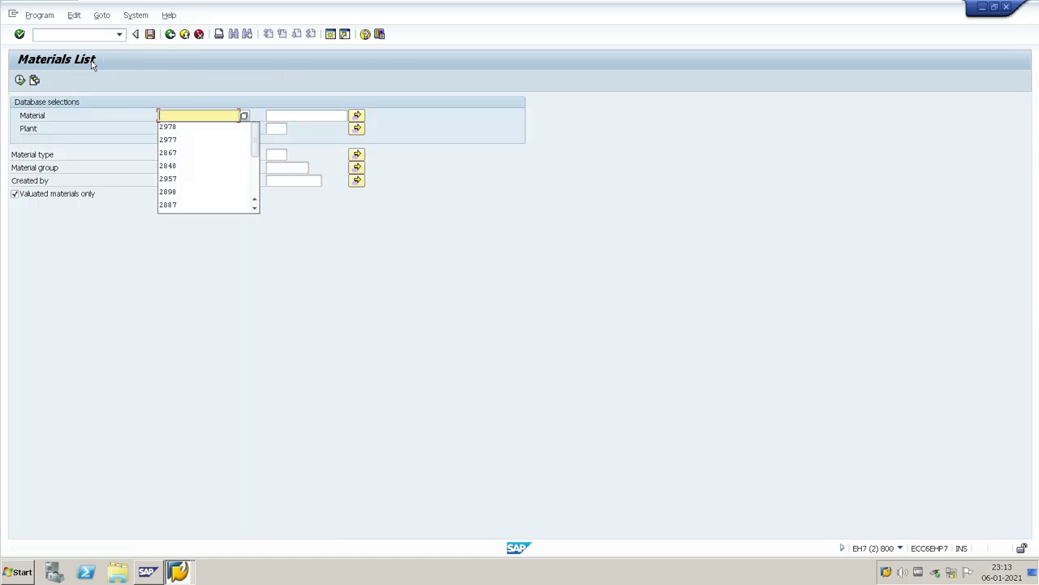
Run the Materials List report and examine the entries for GAS and CYLINDER, including their material types.
left_click(18, 81)
left_click(18, 81)
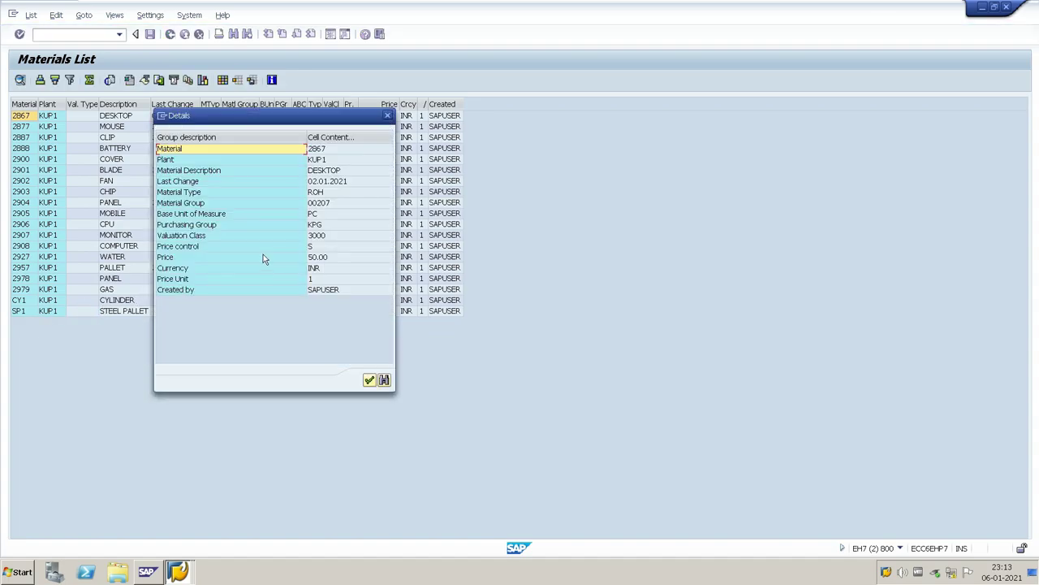
left_click(388, 116)
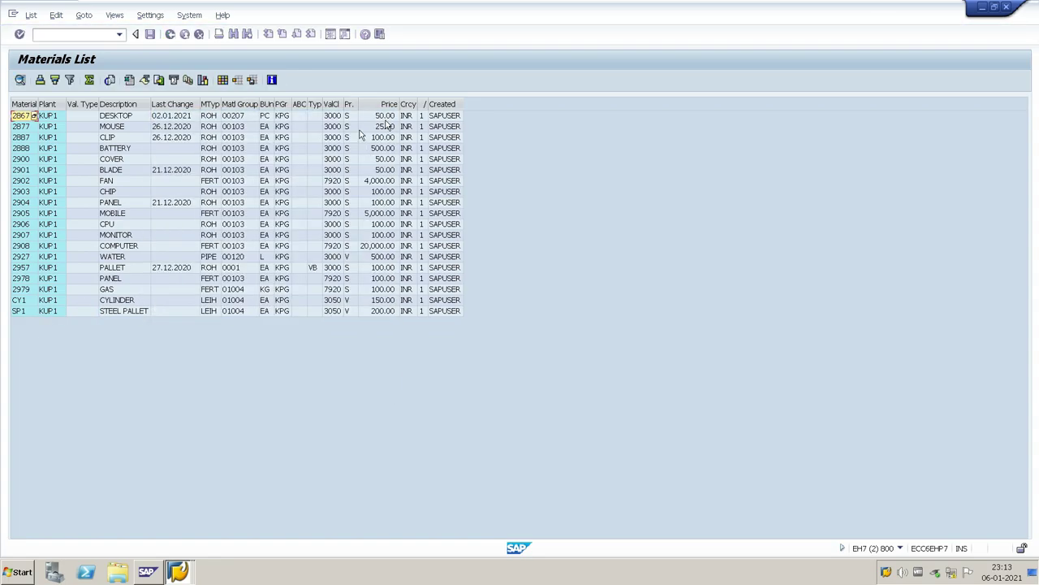
left_click(22, 290)
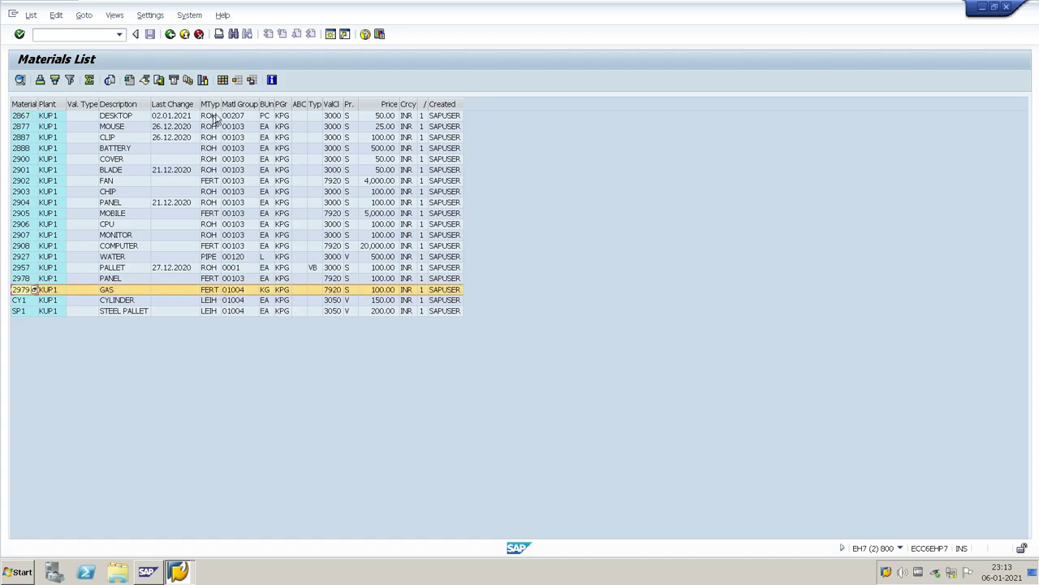
left_click(211, 291)
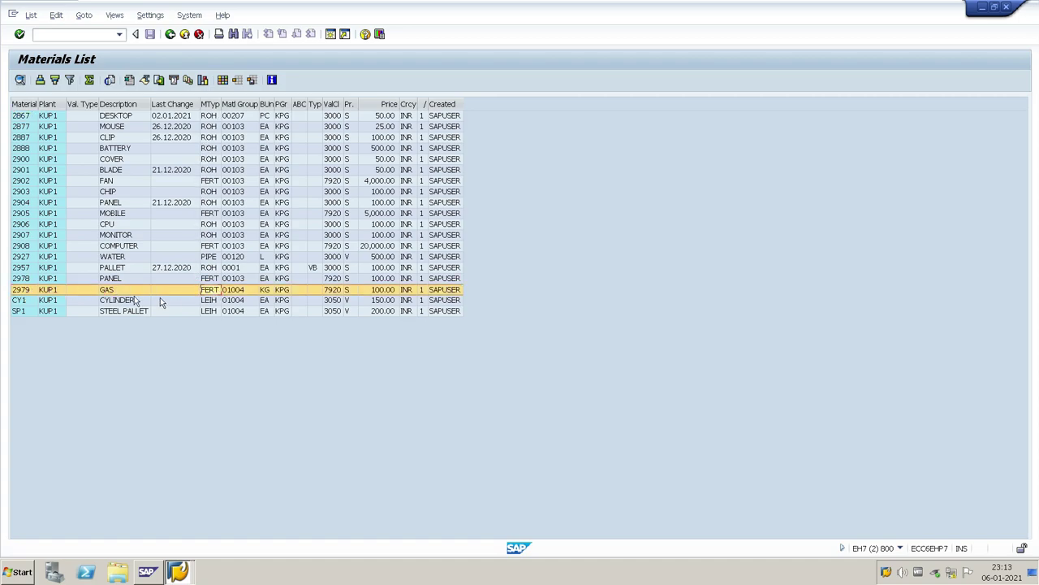
left_click(33, 301)
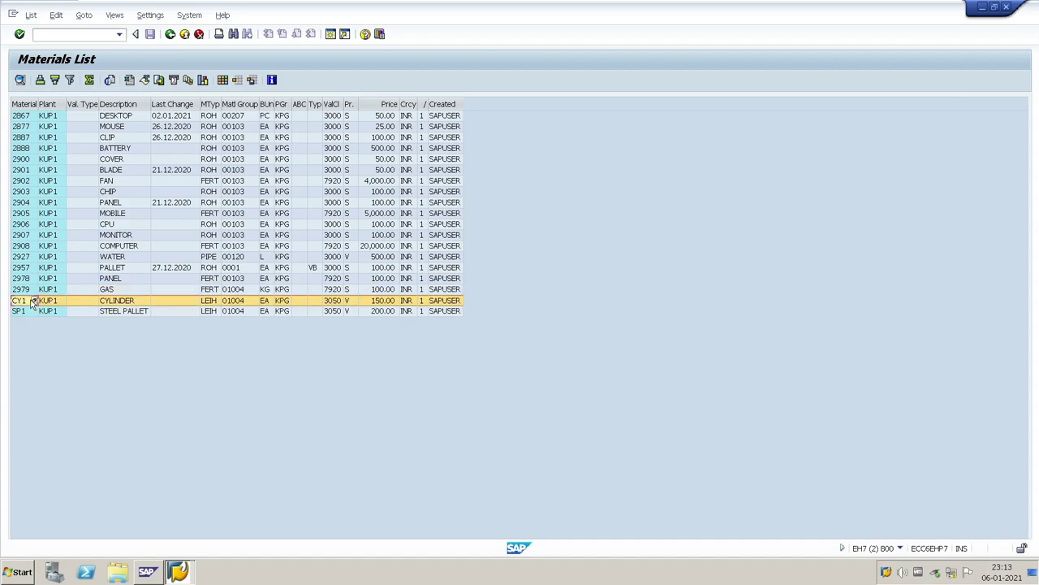
left_click(124, 301)
left_click(218, 302)
Start info record creation with transaction ME11 in the Easy Access session and choose Raja Gas Agencies as the vendor.
key("F3")
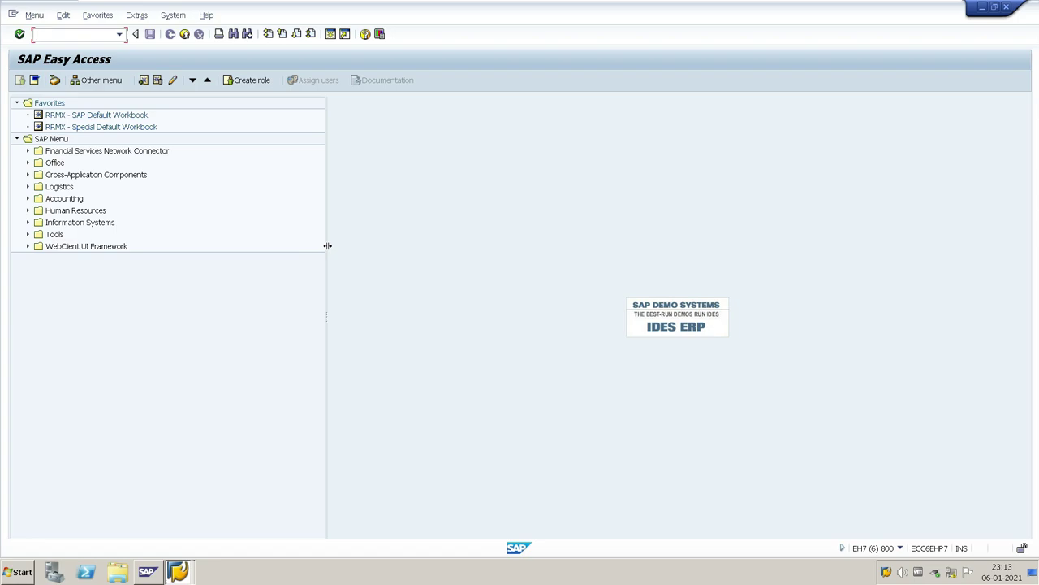
type("ME11")
key("Return")
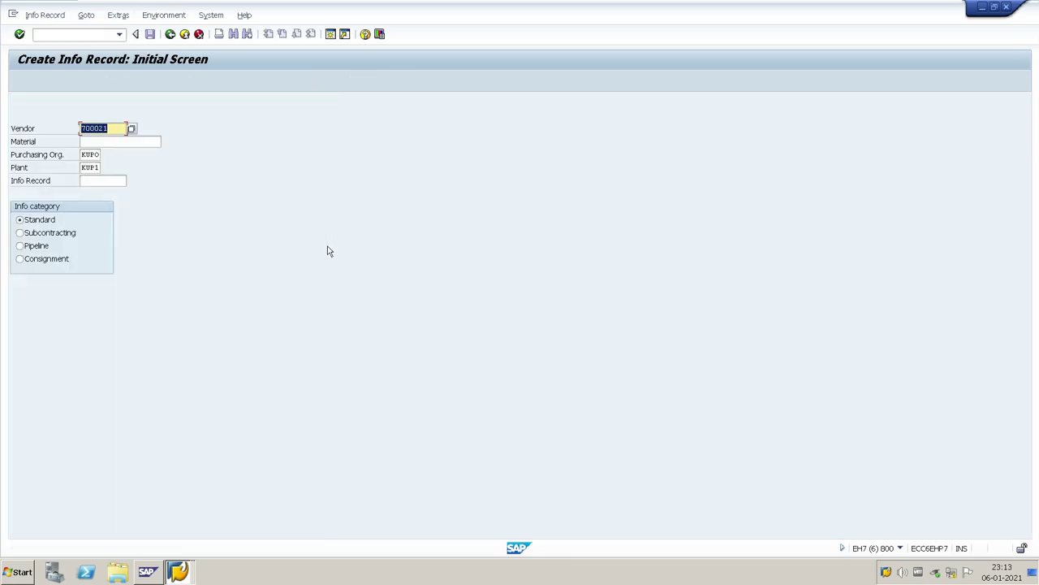
key("F4")
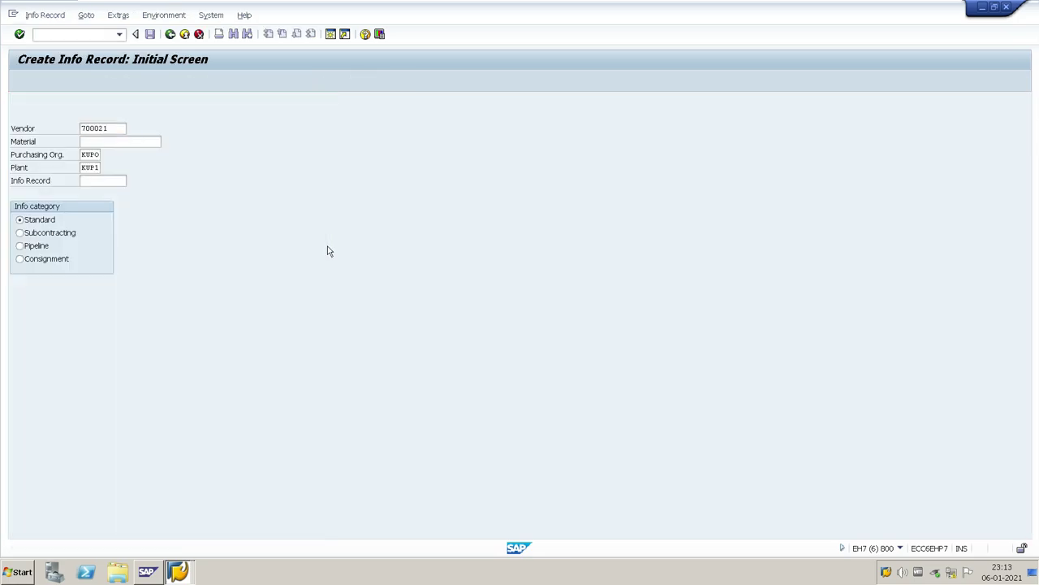
key("Return")
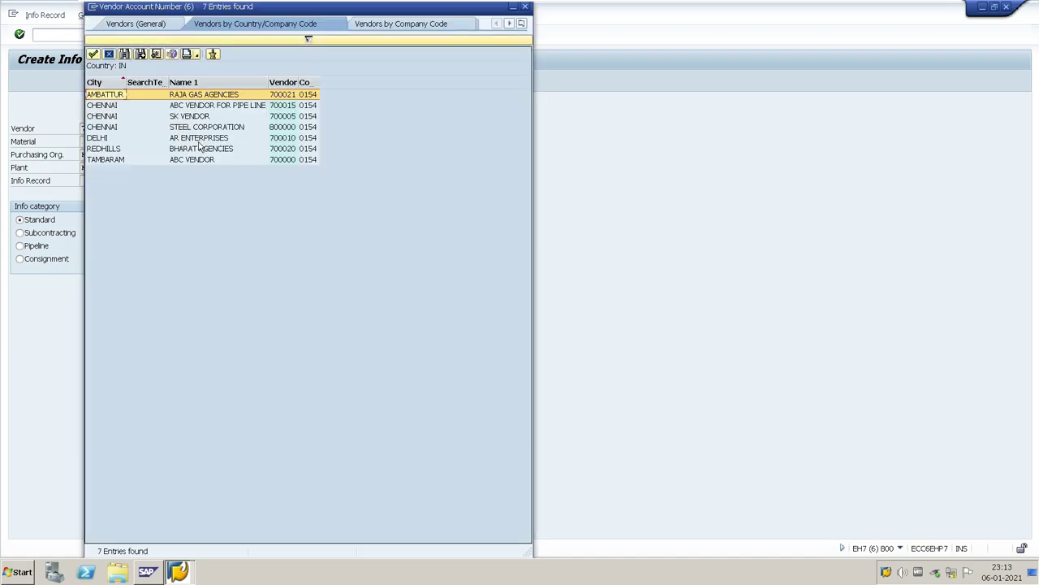
double_click(186, 100)
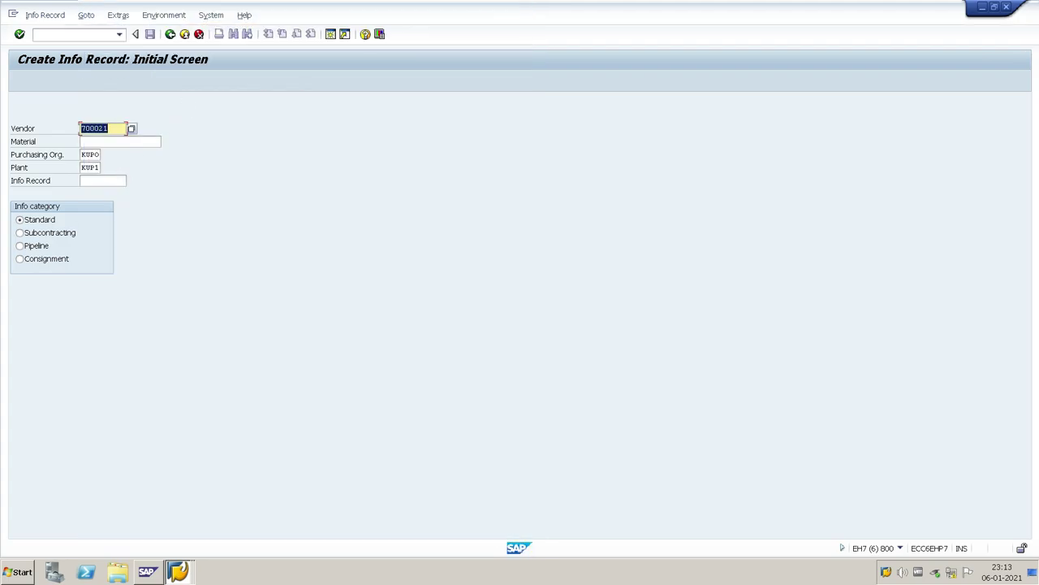
Enter the GAS material number 2979 from the materials list in the info record and continue to its General Data.
key("Tab")
key("alt+Tab")
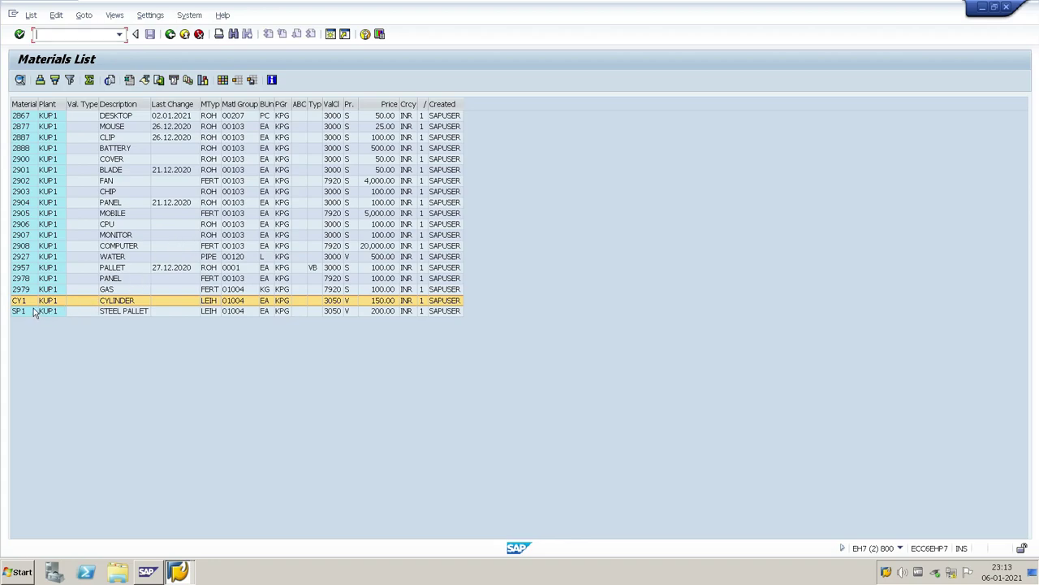
left_click(32, 291)
left_click(32, 292)
left_click(33, 292)
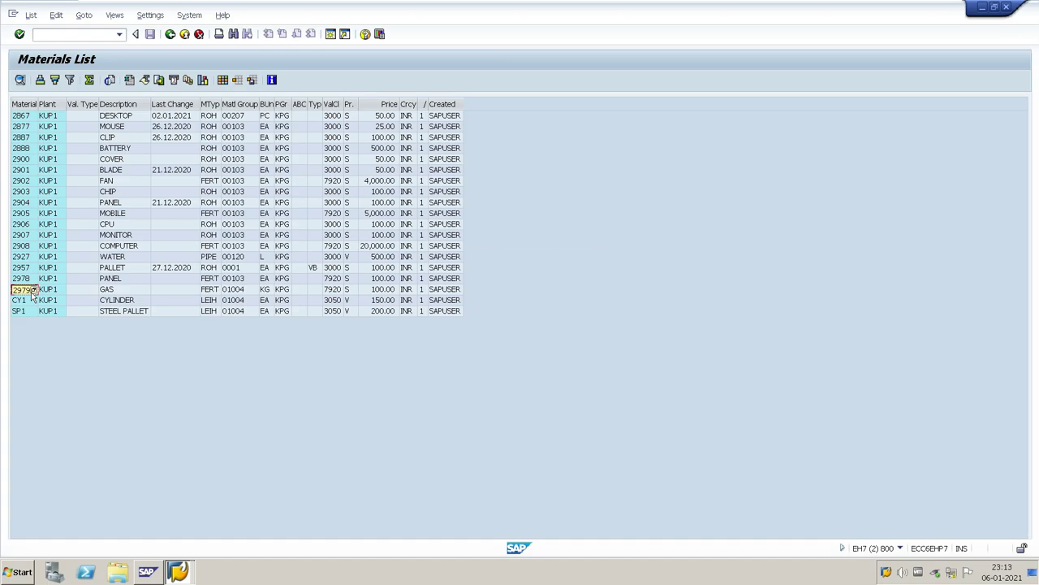
type("2979")
key("Return")
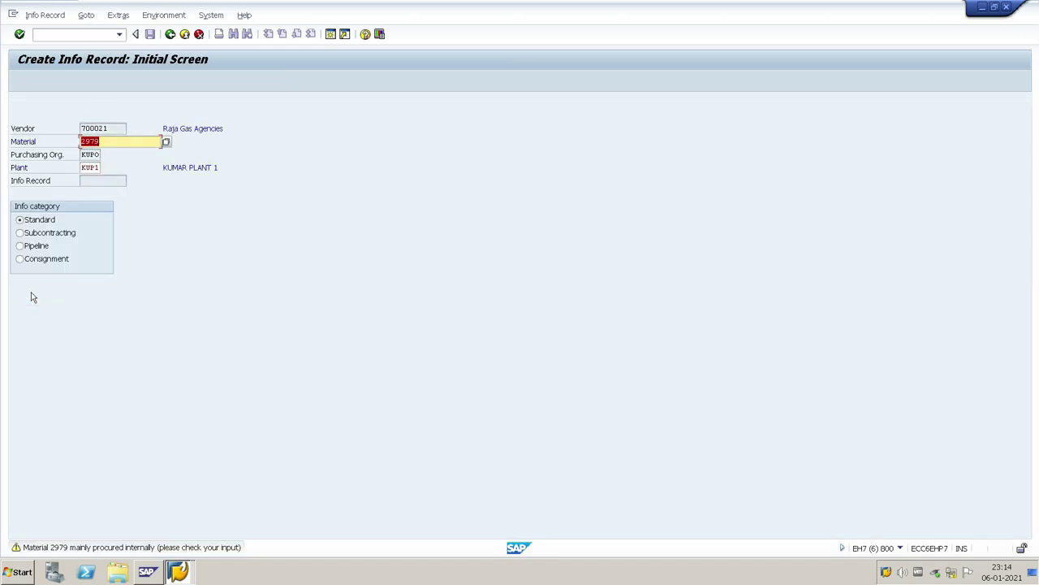
key("Return")
Set the three reminder periods to 2, 7 and 10 days and continue to Purch. Organization Data 1.
type("2")
key("Tab")
type("7")
key("Tab")
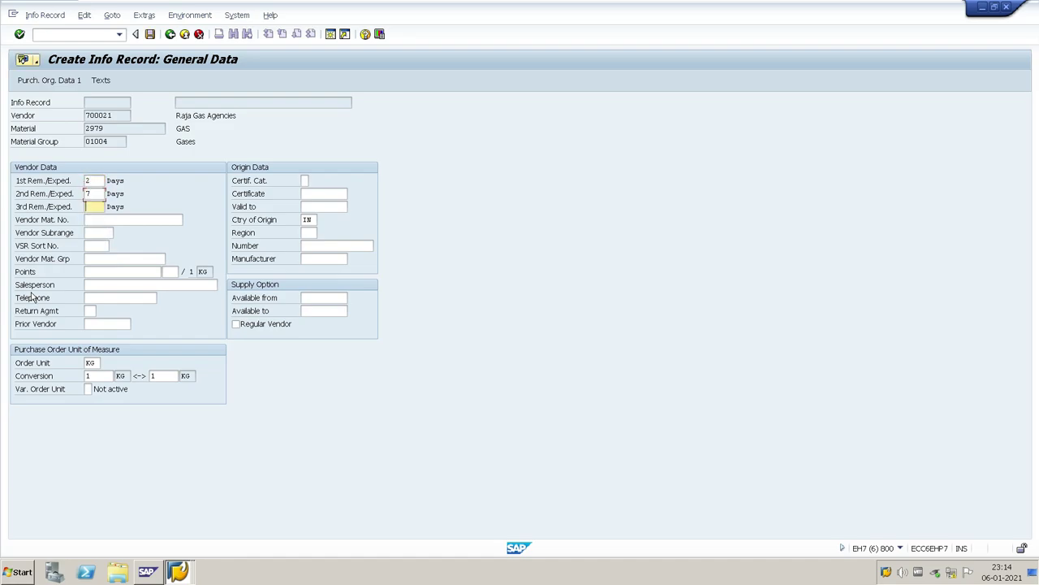
type("10")
key("Return")
Set the planned delivery time to 10 days and the standard quantity to 100 KG for the GAS info record.
type("10")
key("Tab")
key("Tab")
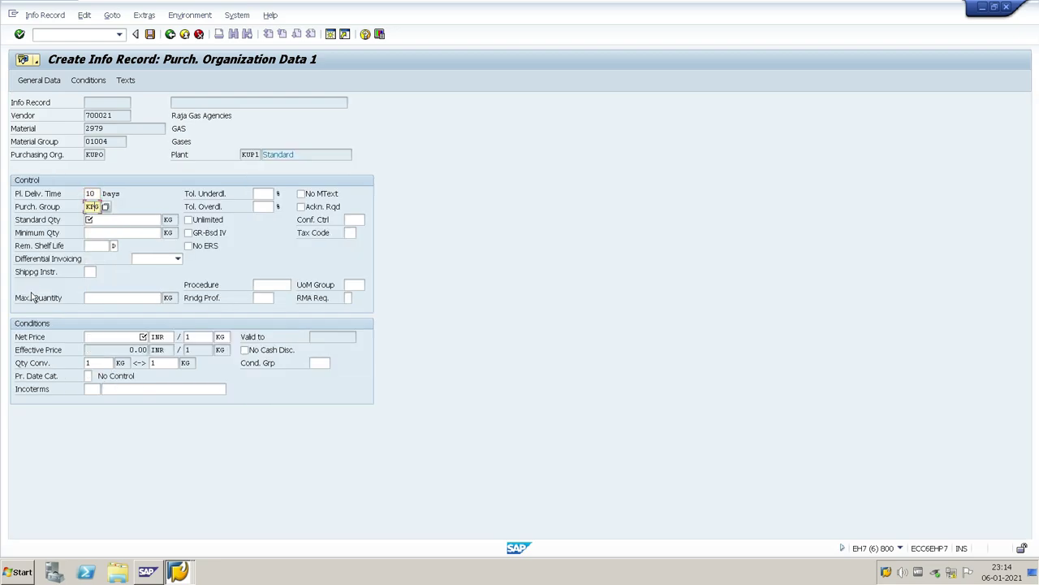
type("200")
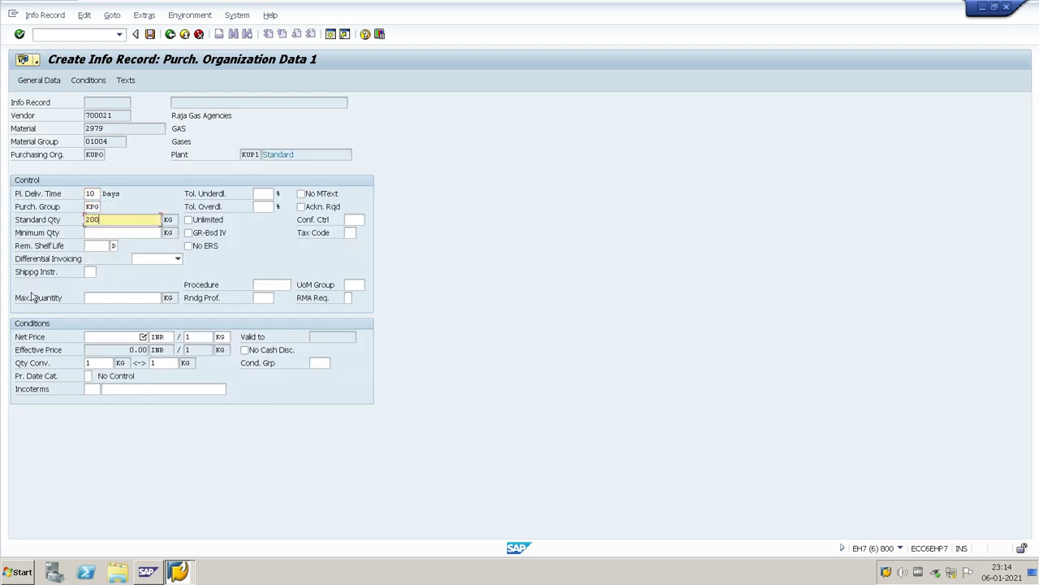
key("Tab")
key("Tab")
key("Tab")
key("Tab")
key("shift+Tab")
key("shift+Tab")
key("shift+Tab")
key("shift+Tab")
type("100")
key("Tab")
key("Tab")
key("Tab")
key("Tab")
key("Tab")
key("Tab")
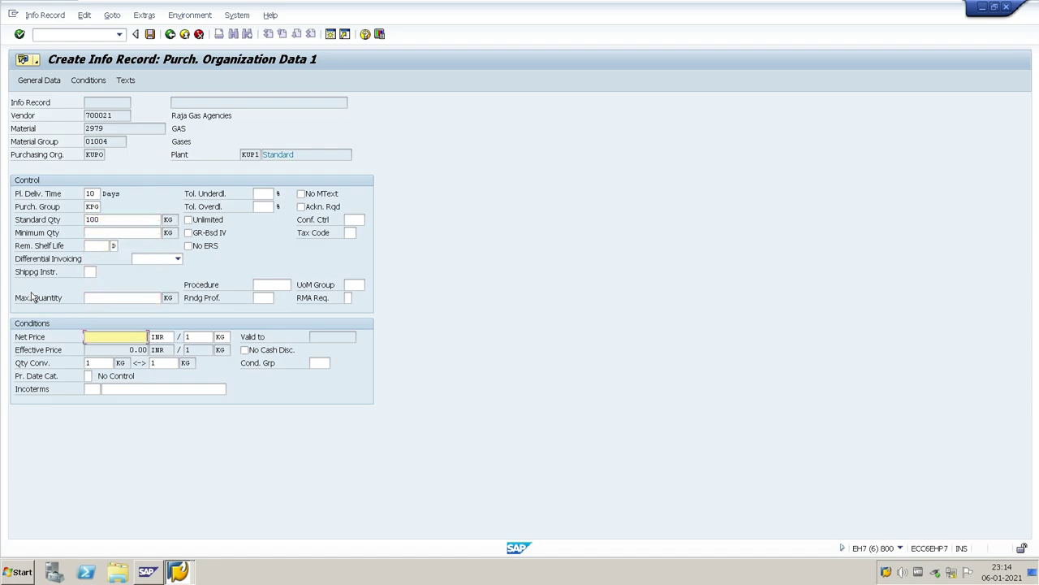
Set the net price to 250 INR per KG and save the info record.
type("250")
key("Return")
key("Return")
key("Return")
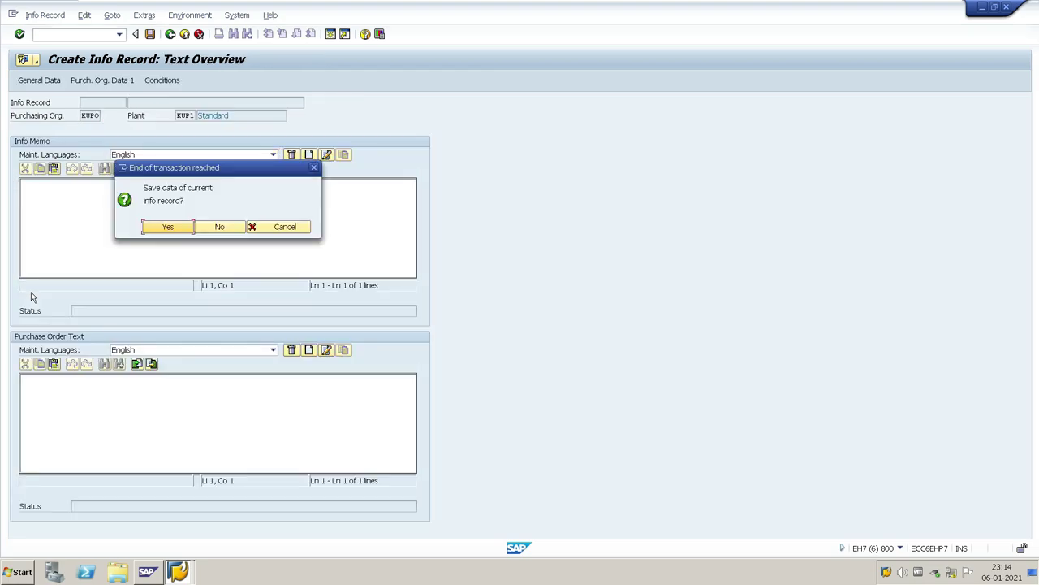
key("Return")
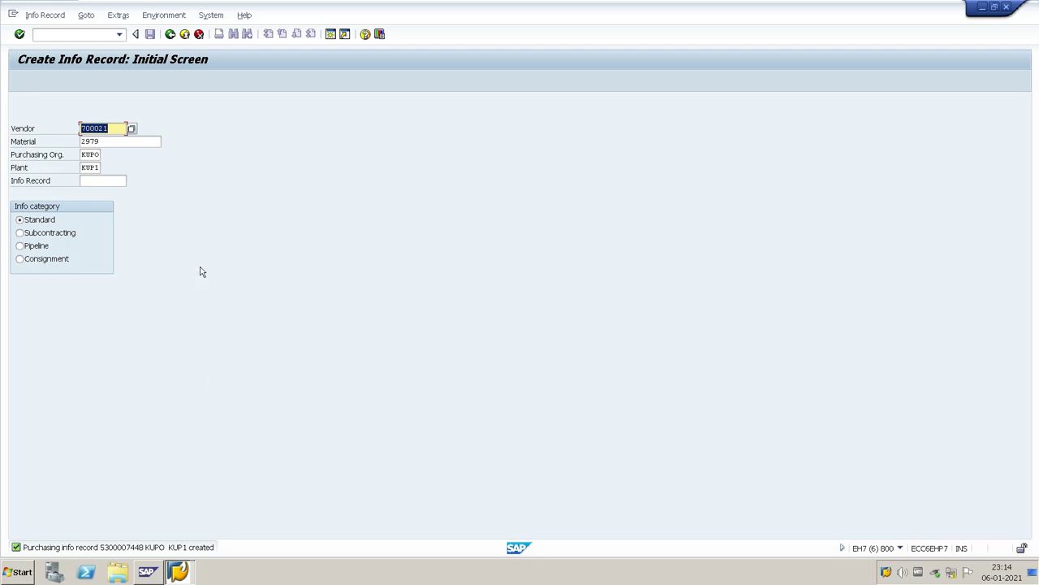
Leave info record creation, start a standard purchase order with transaction ME21N and choose Raja Gas Agencies as the vendor.
left_click(169, 35)
type("ME21N")
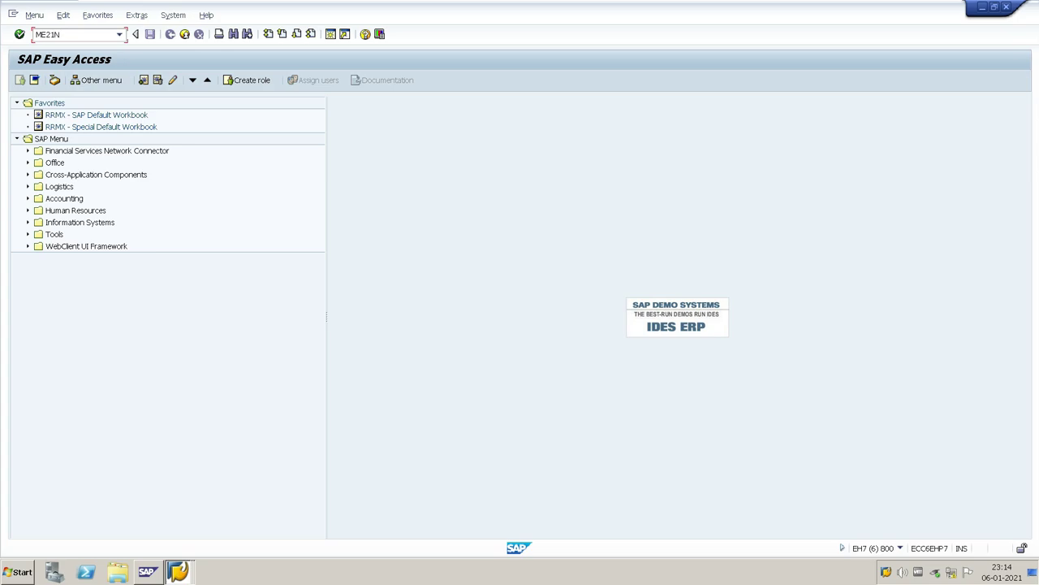
key("Return")
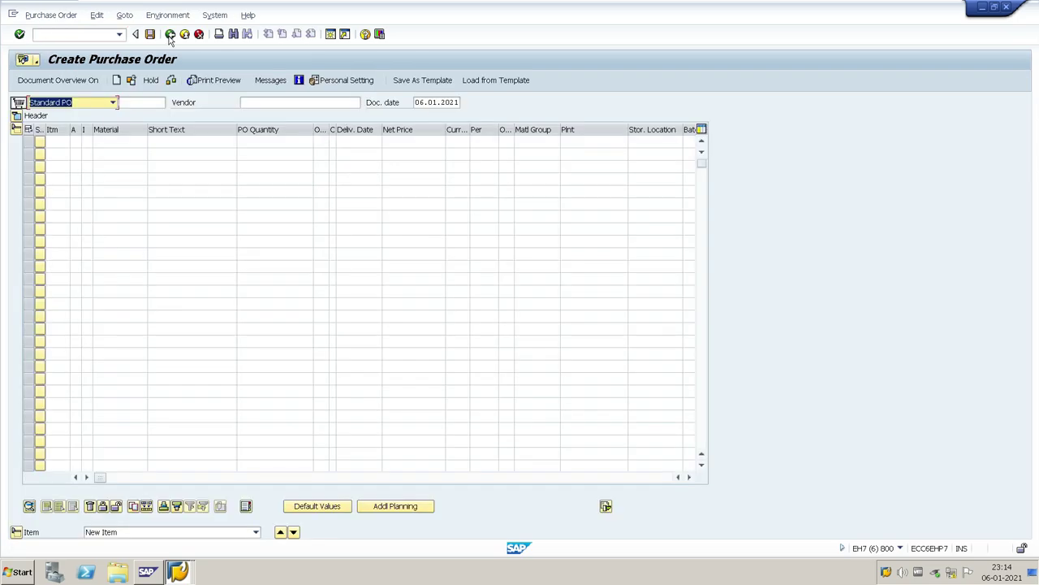
key("Tab")
key("Tab")
key("F4")
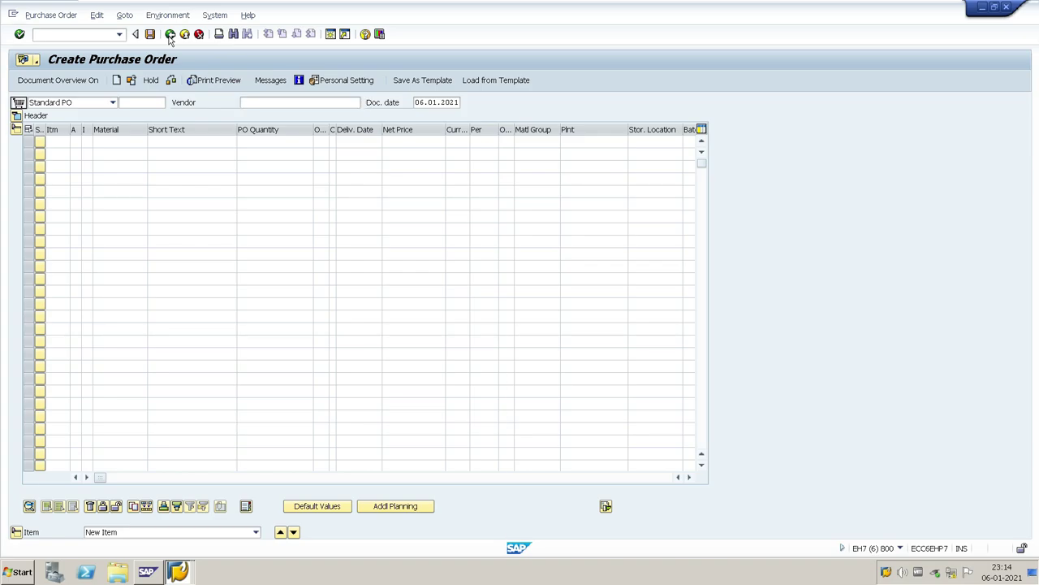
key("Return")
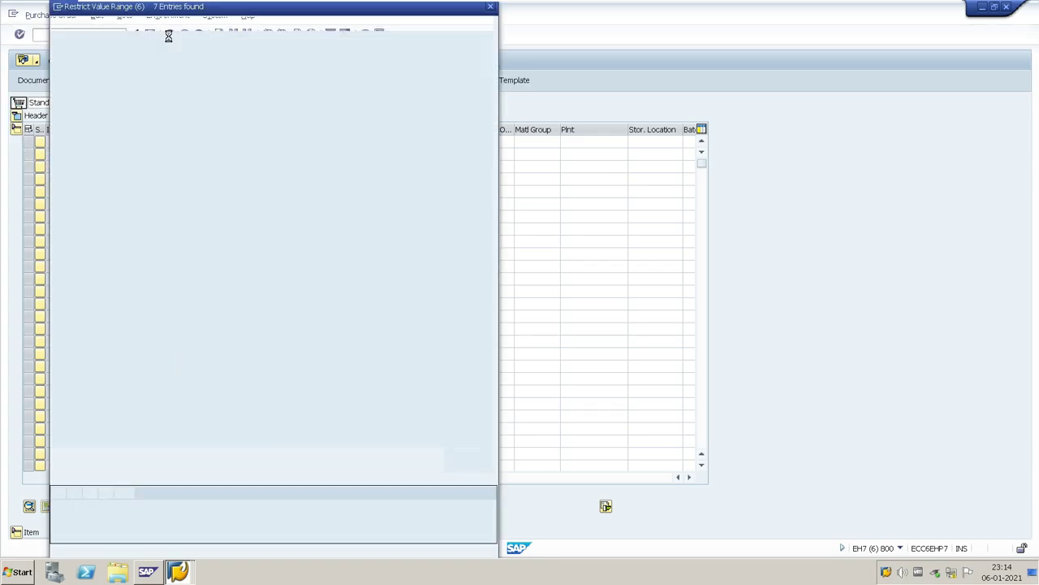
key("Return")
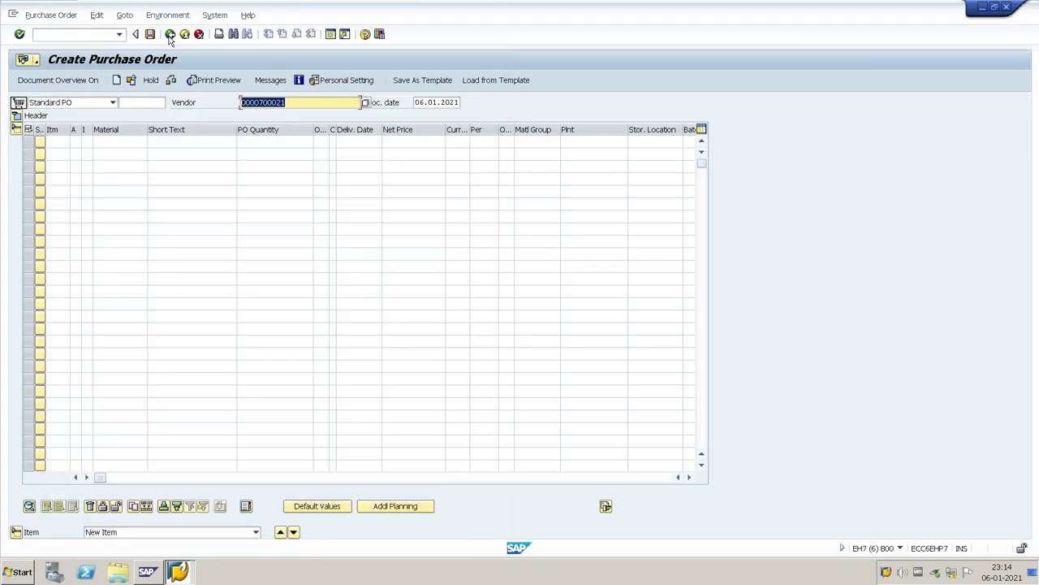
Enter the GAS material 2979 from the materials list as the first order item with a quantity of 200.
left_click(94, 142)
key("alt+Tab")
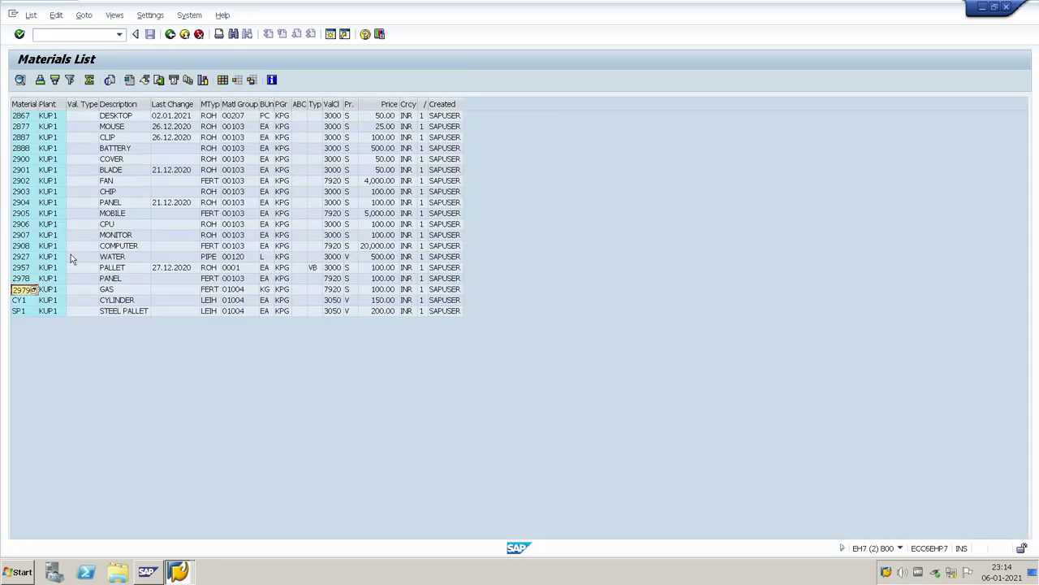
key("alt+Tab")
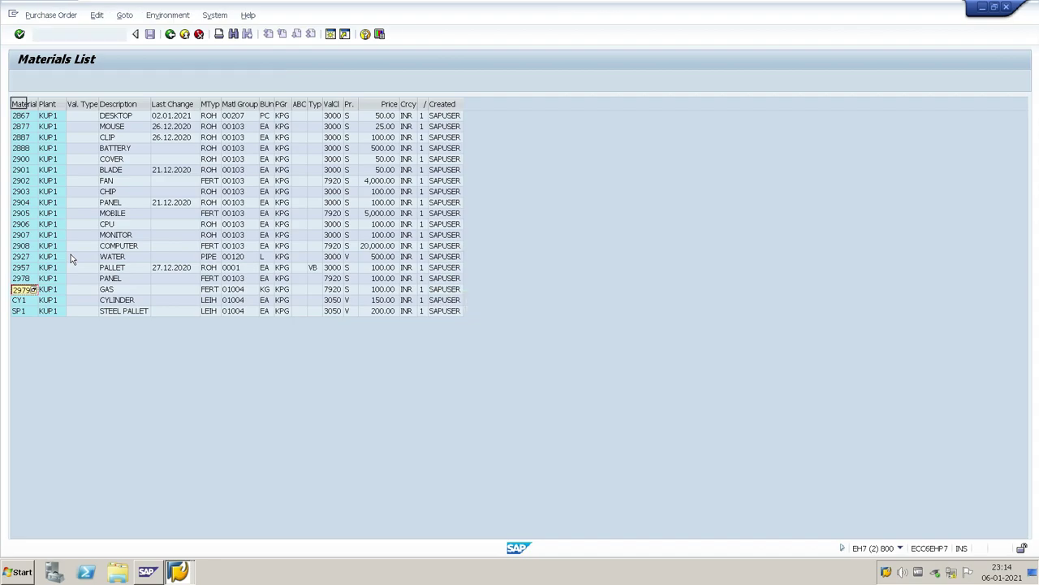
type("2979")
key("Tab")
key("Tab")
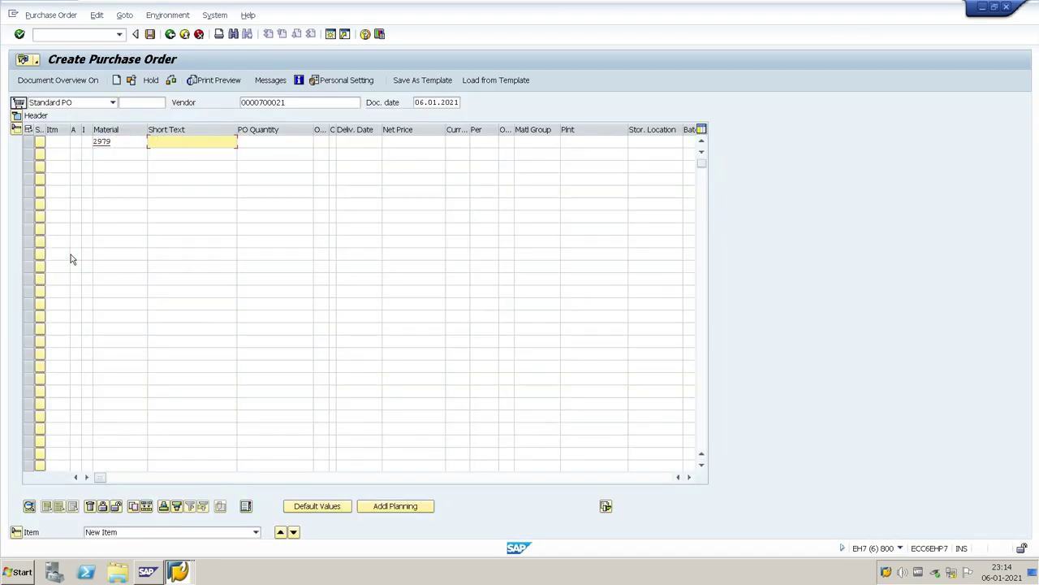
type("200")
Assign plant KUP1 and storage location 0001 to the GAS item and validate the entry.
key("Tab")
key("Tab")
key("Tab")
key("Tab")
key("Tab")
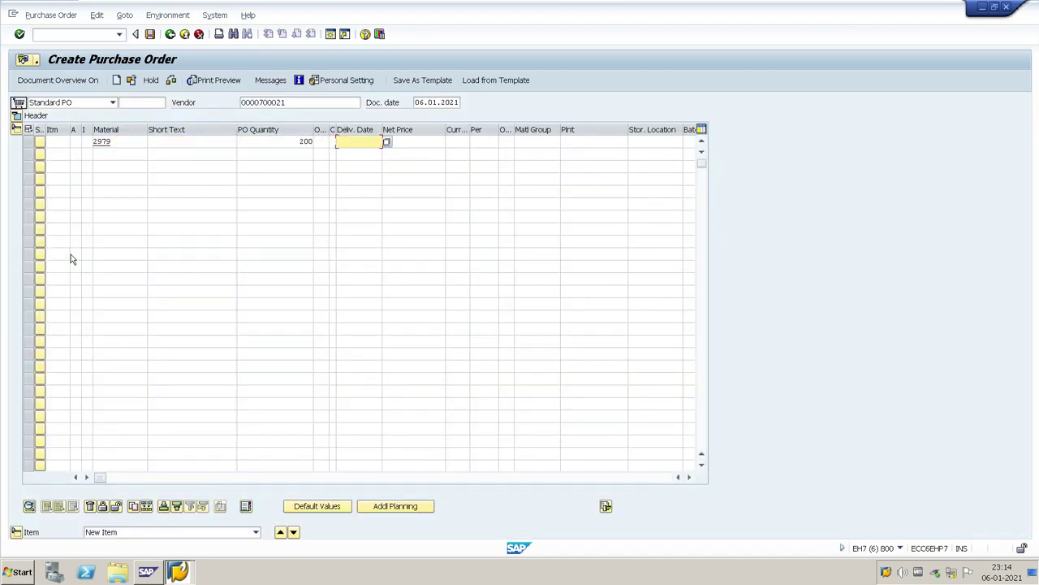
key("Tab")
key("Tab")
key("Tab")
key("Tab")
type("KUP1")
key("Tab")
type("0001")
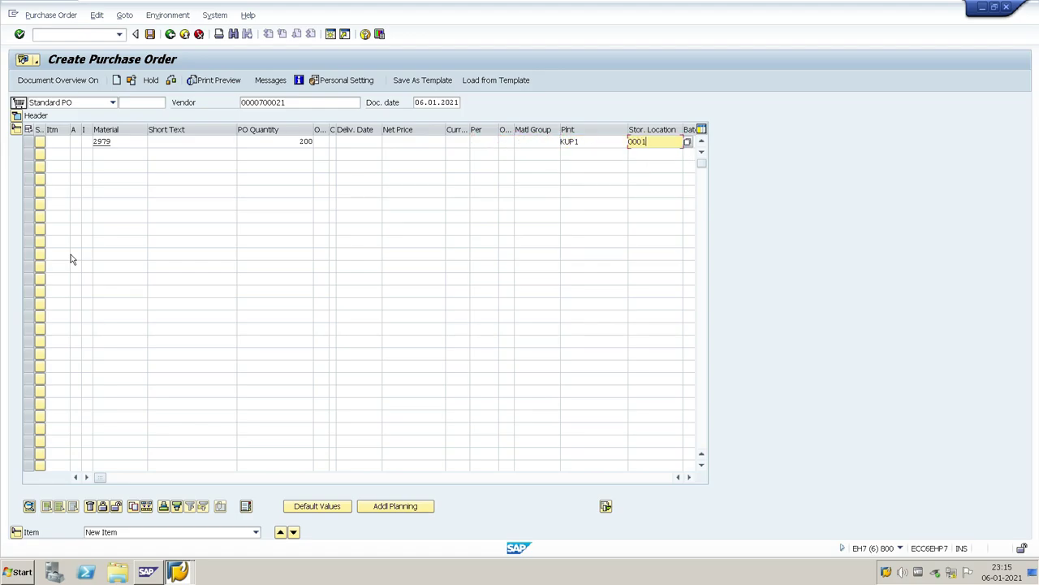
key("Return")
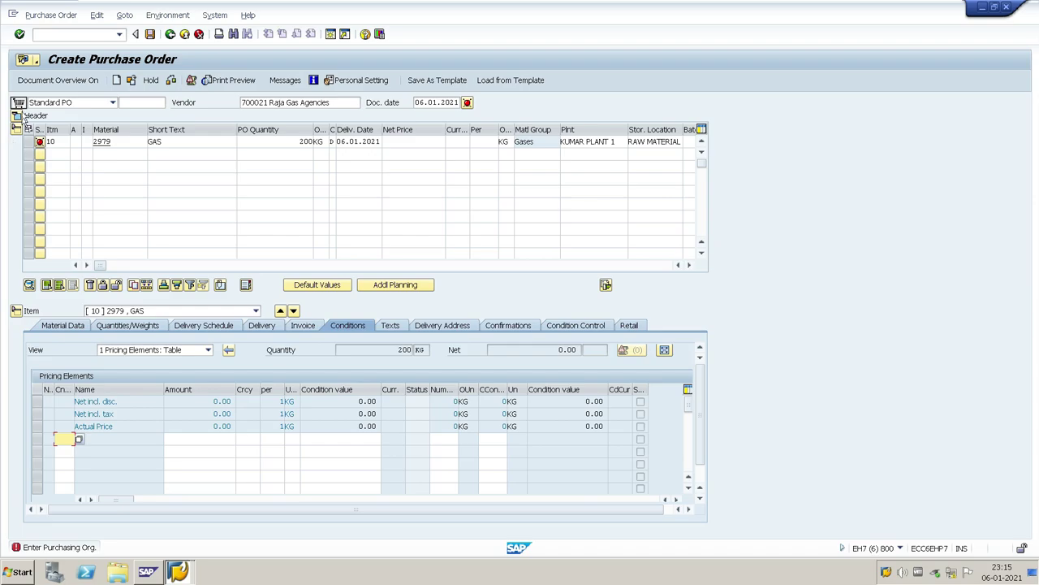
Assign purchasing organization KUPO and purchasing group KPG in the order header, then confirm the GAS item's net price.
left_click(16, 115)
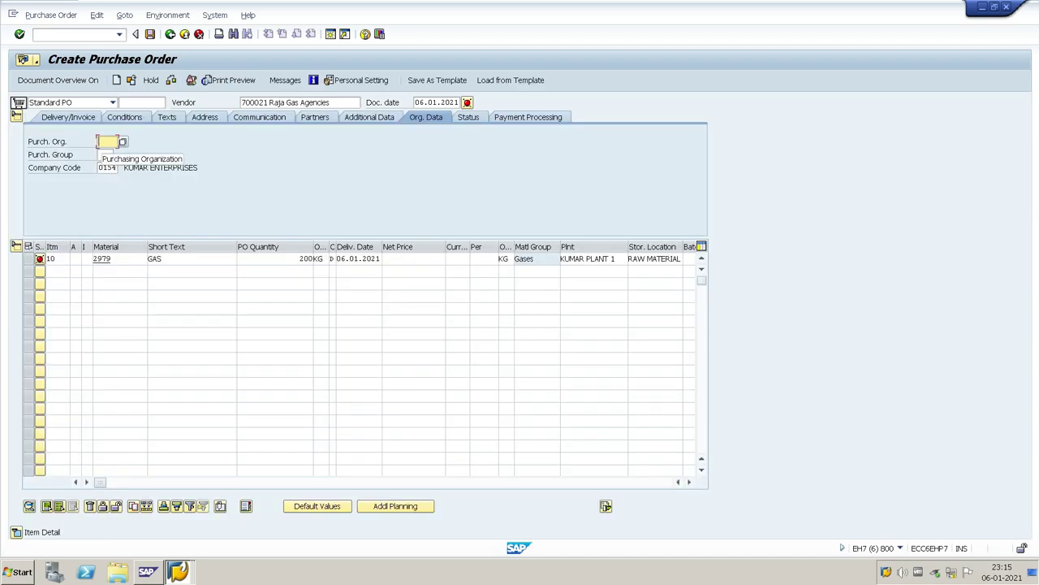
type("KU")
key("Down")
key("Return")
key("Tab")
key("Down")
key("Return")
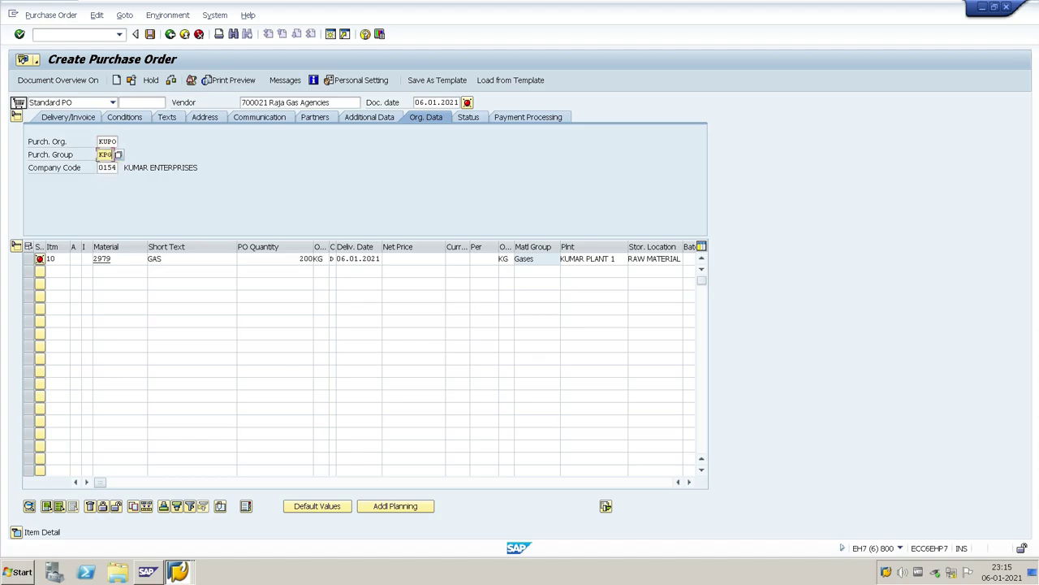
key("Return")
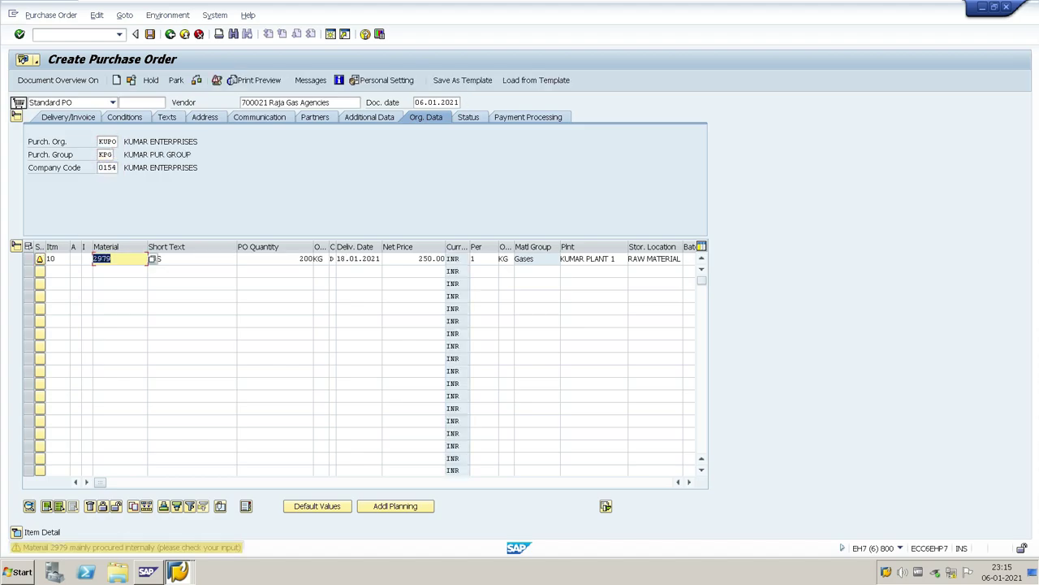
left_click(420, 258)
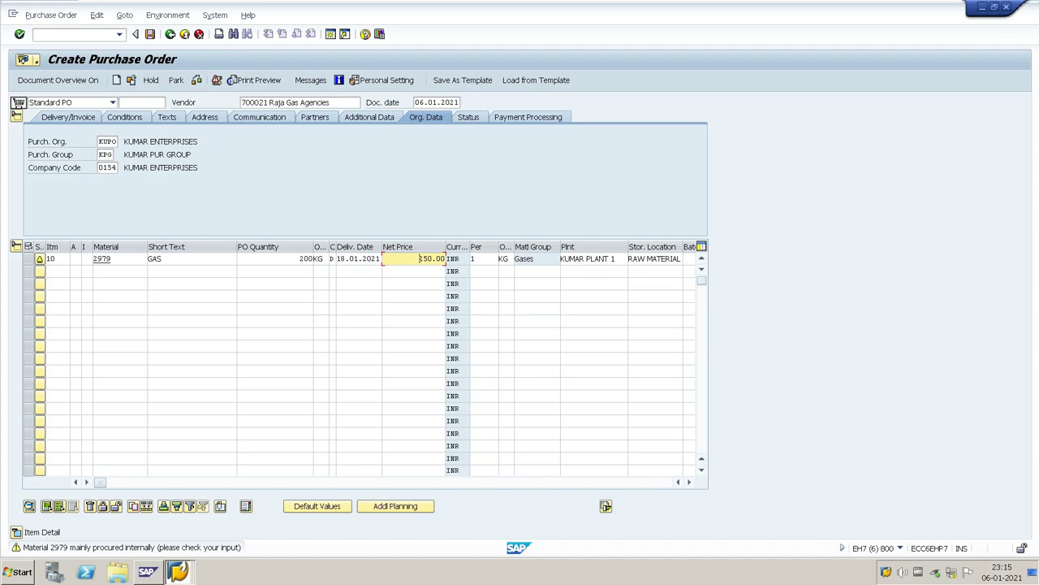
key("Return")
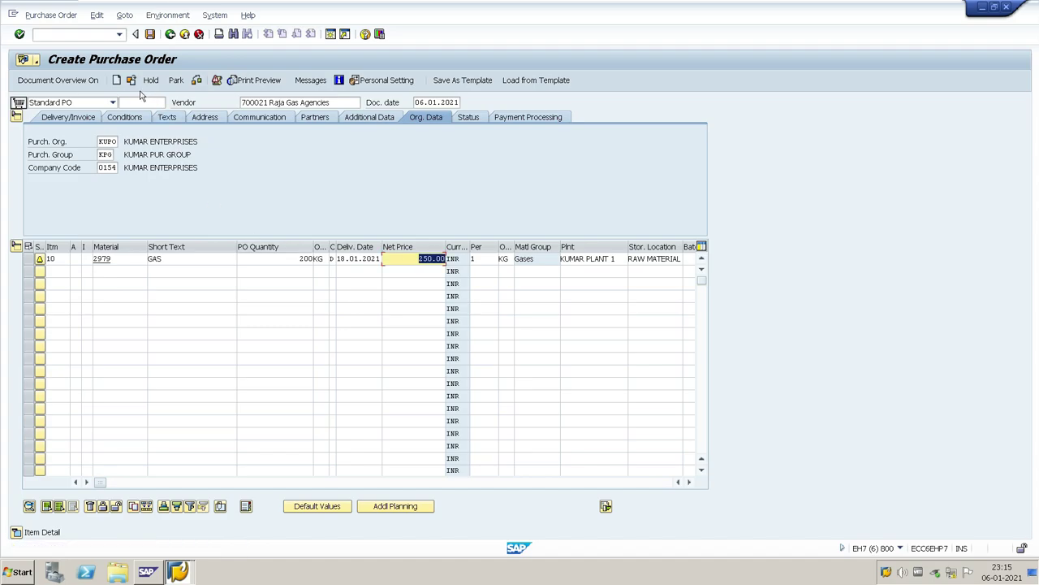
Save the purchase order and copy its number from the details of the creation message.
left_click(150, 36)
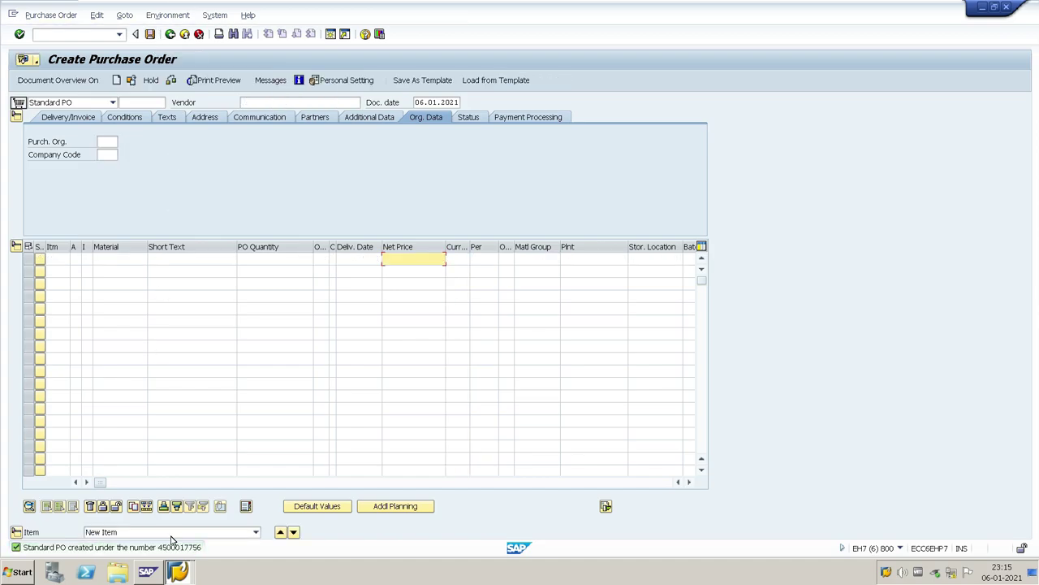
double_click(173, 548)
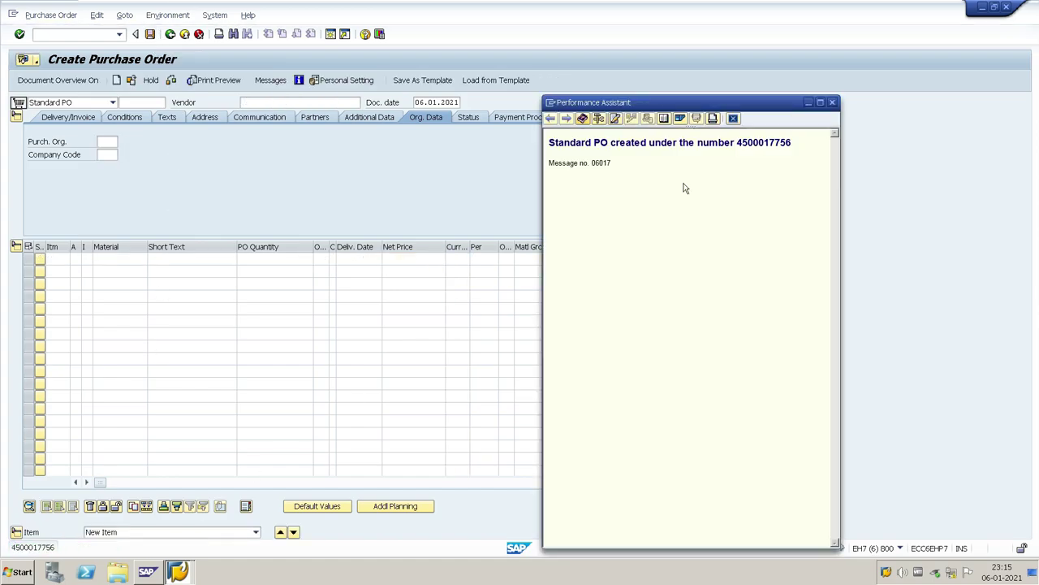
left_click_drag(736, 142, 792, 142)
key("ctrl+c")
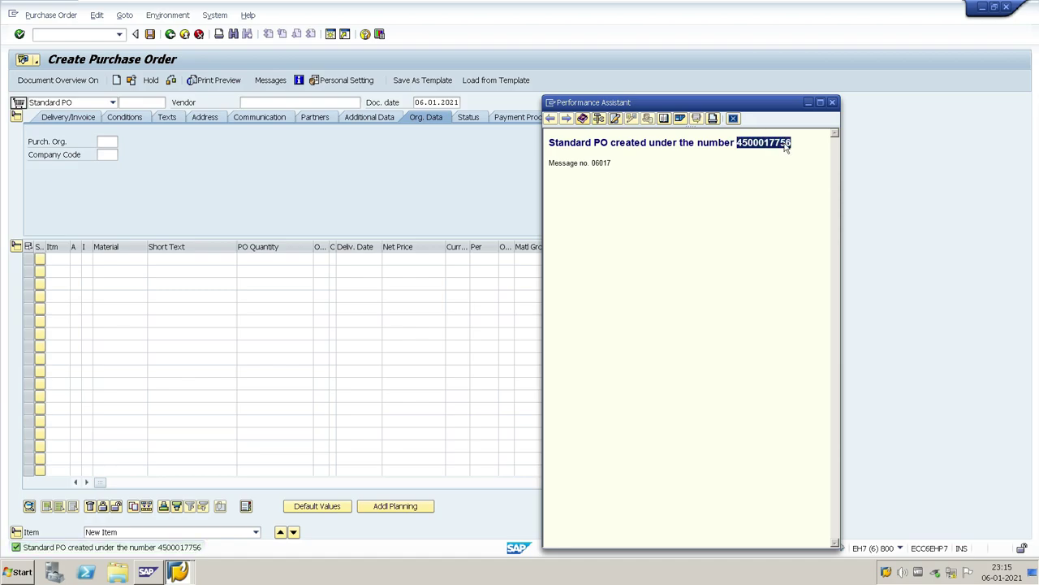
left_click(831, 103)
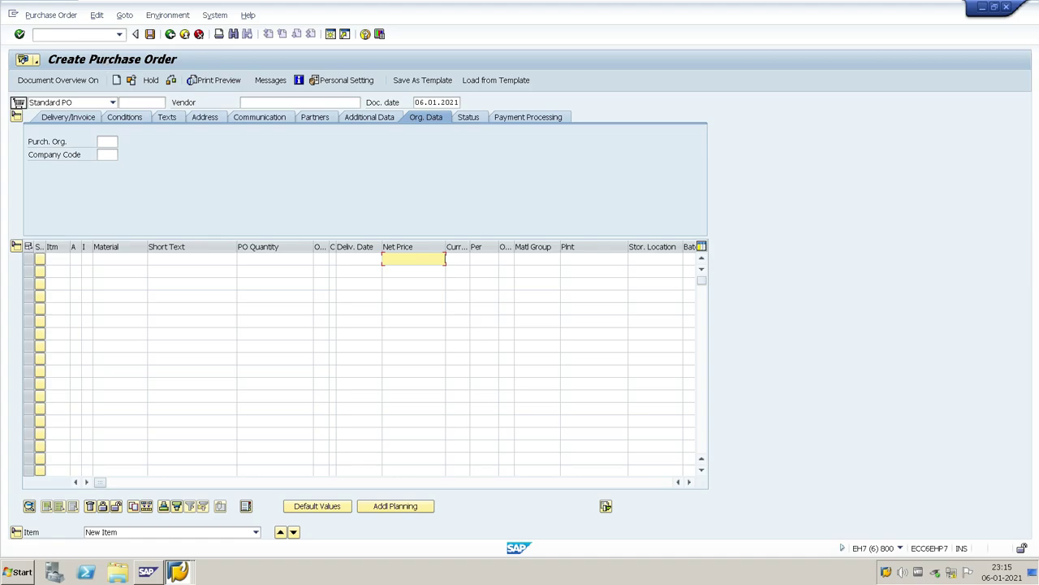
Start goods movement transaction MIGO and set the goods receipt's reference document to Purchase Order.
left_click(71, 34)
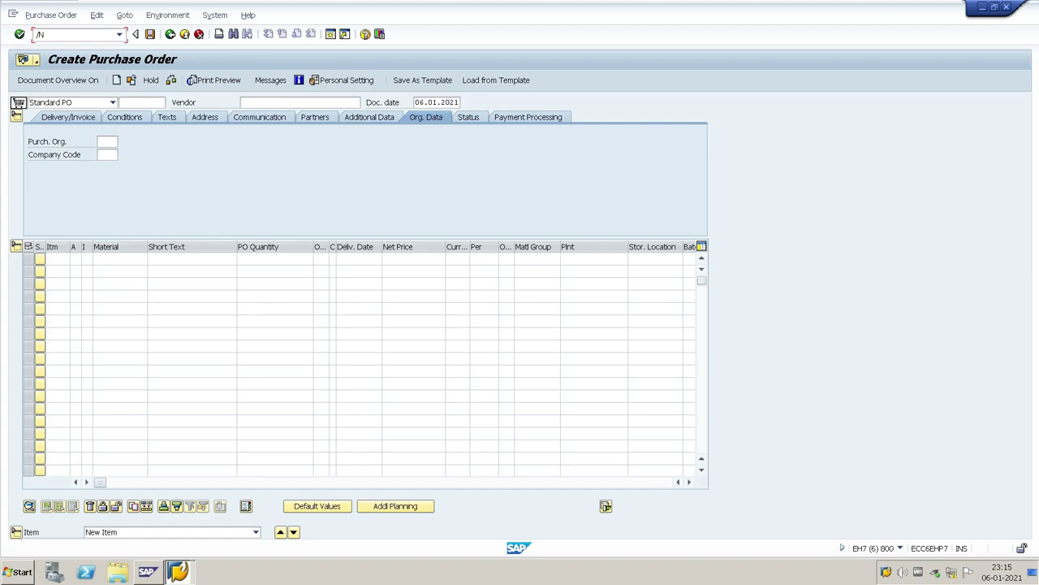
type("IGO")
key("Return")
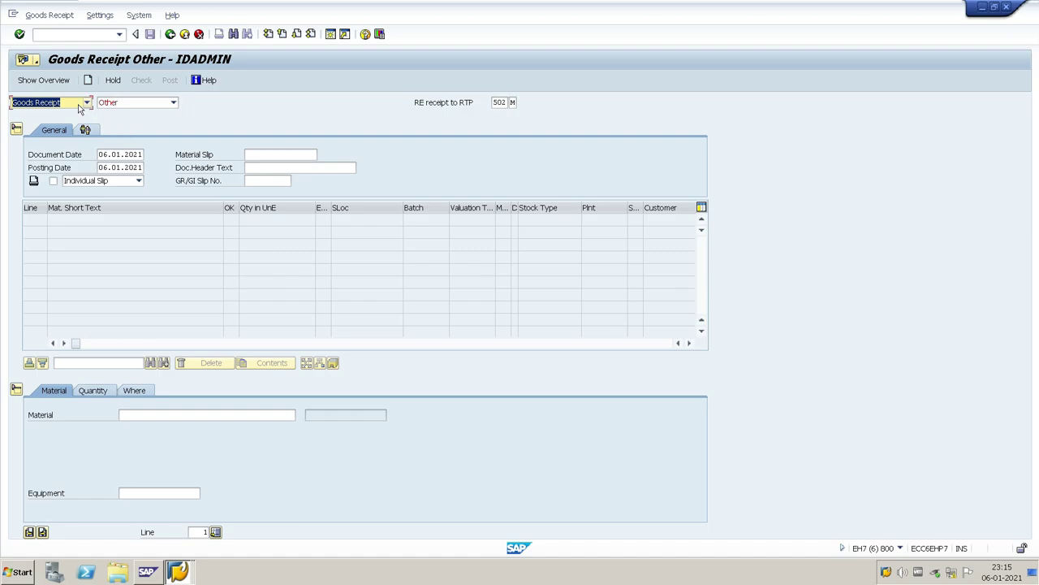
left_click(79, 108)
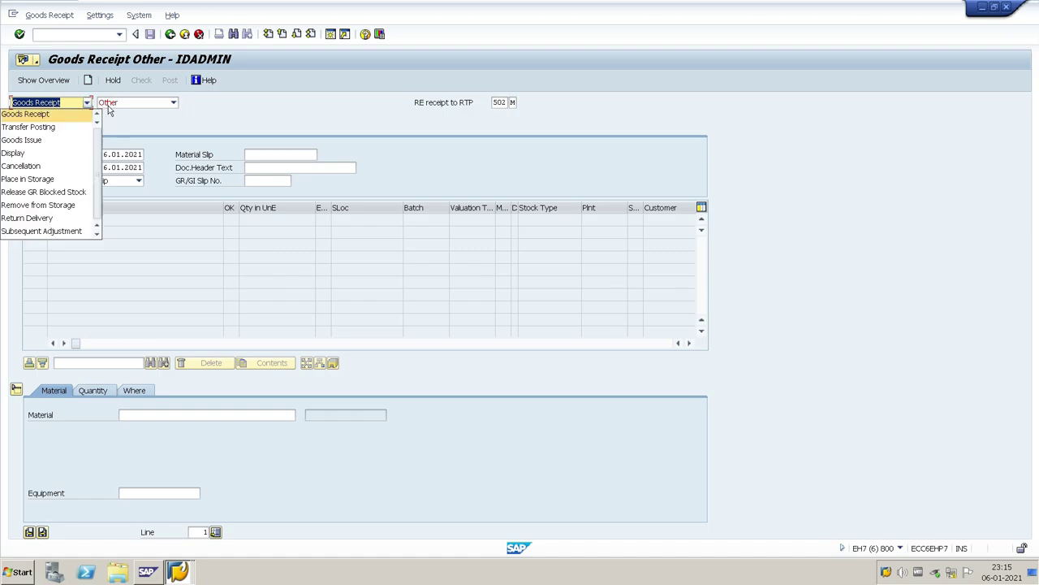
left_click(109, 105)
left_click(111, 105)
left_click(123, 179)
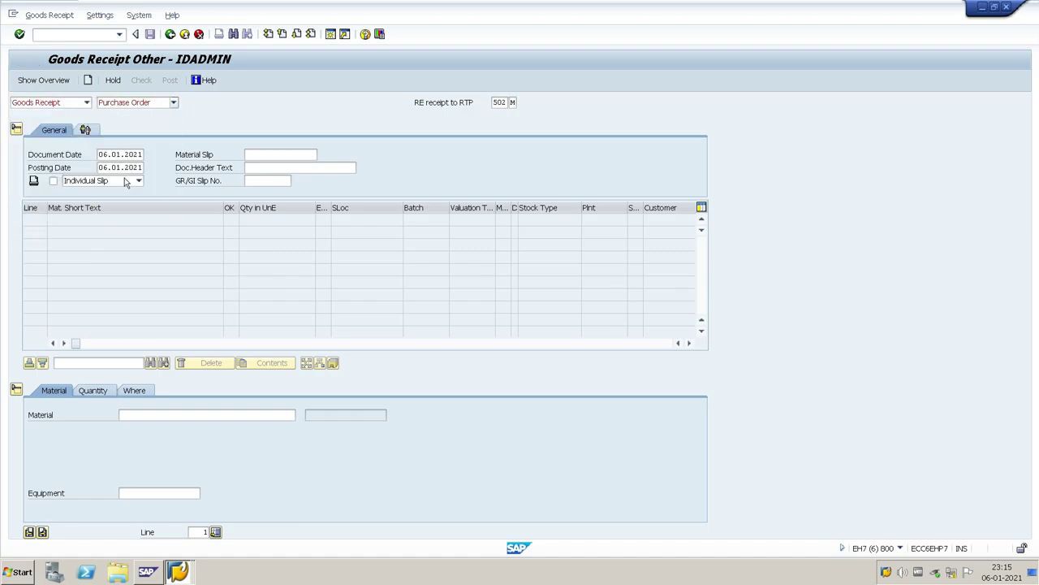
Load the GAS order into the goods receipt using the copied order number and enter 300 as the delivery note.
key("ctrl+v")
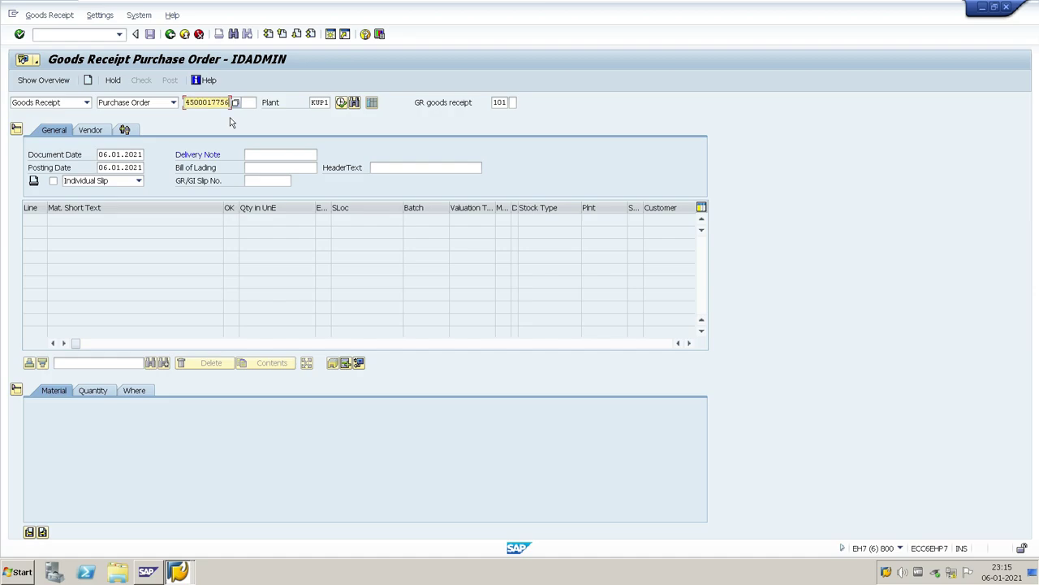
key("Tab")
key("Tab")
key("Tab")
left_click(244, 103)
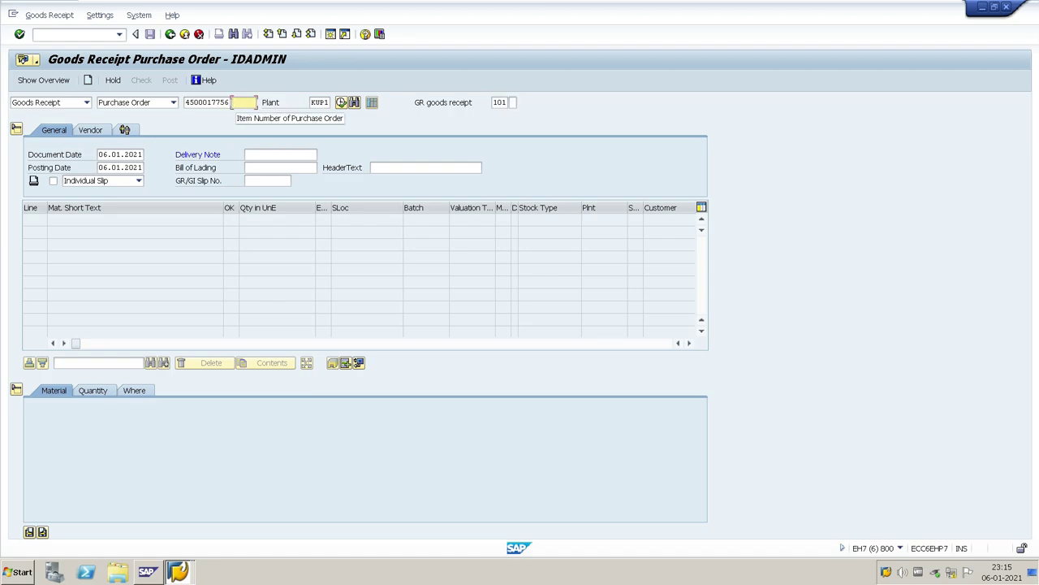
key("Return")
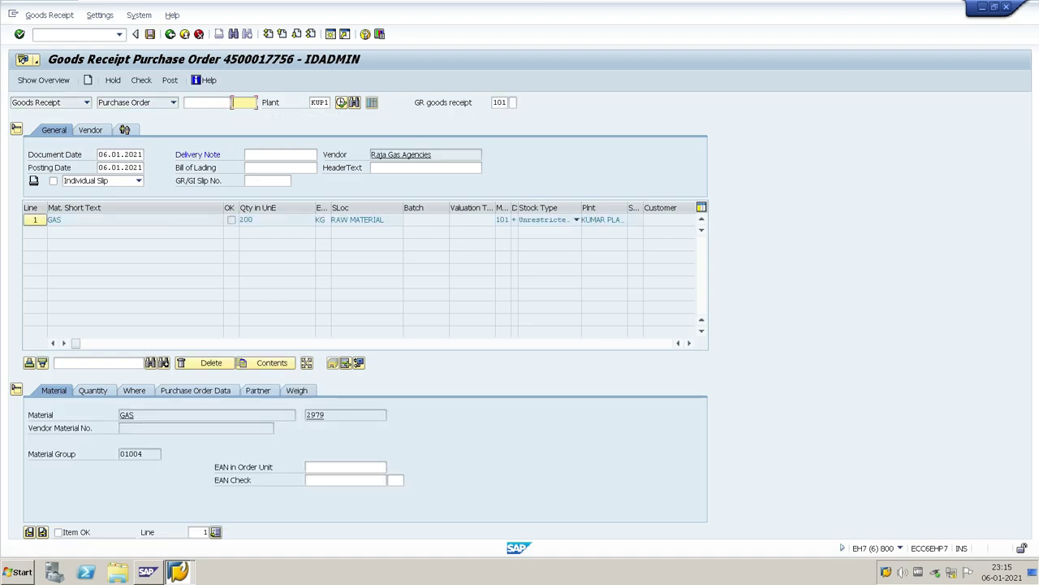
left_click(261, 155)
type("300")
double_click(261, 158)
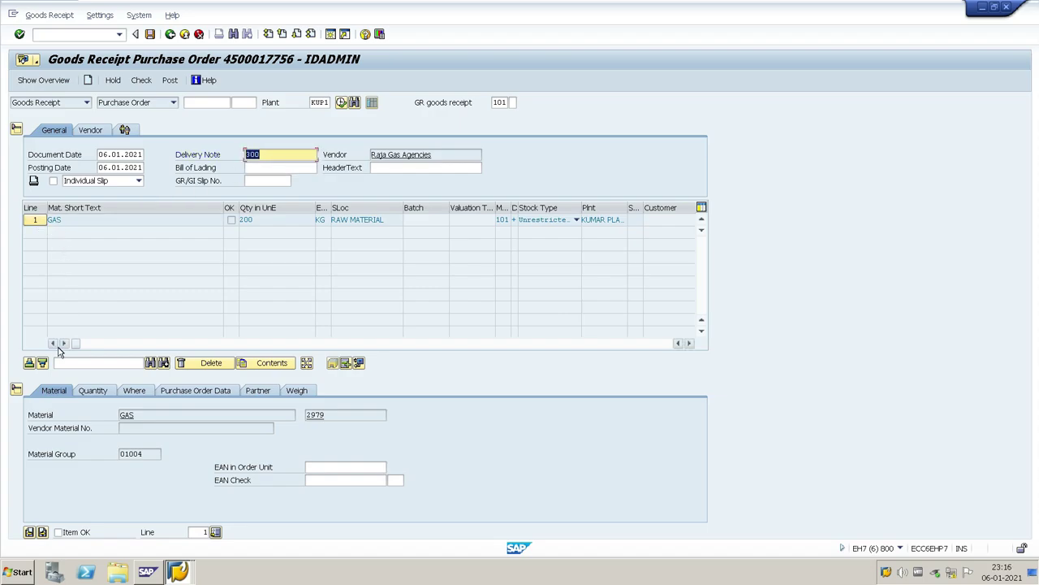
Set the GAS item's delivery note quantity to 200 and mark the item OK, checking its storage details.
left_click(102, 392)
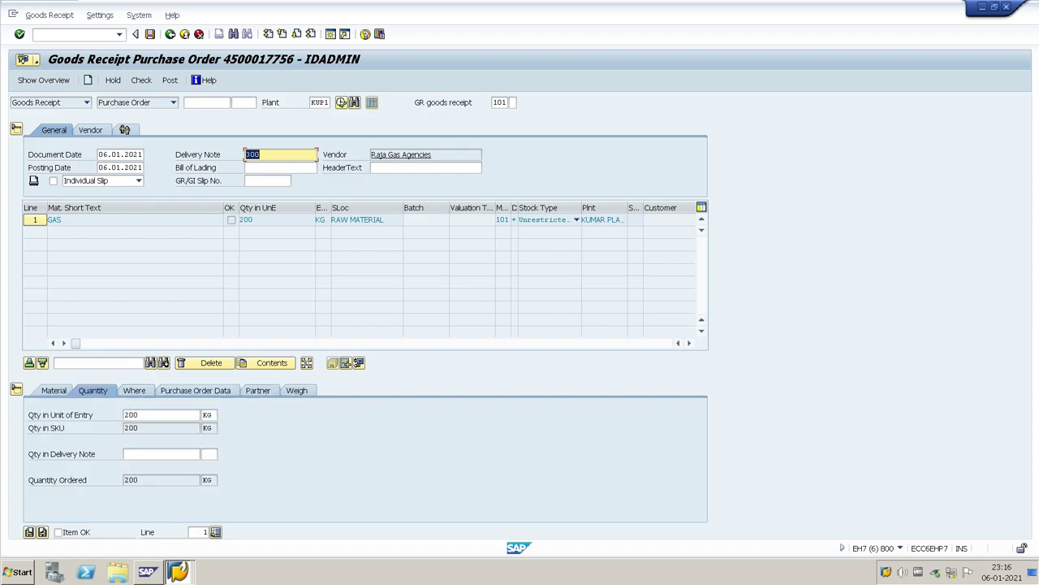
left_click(161, 454)
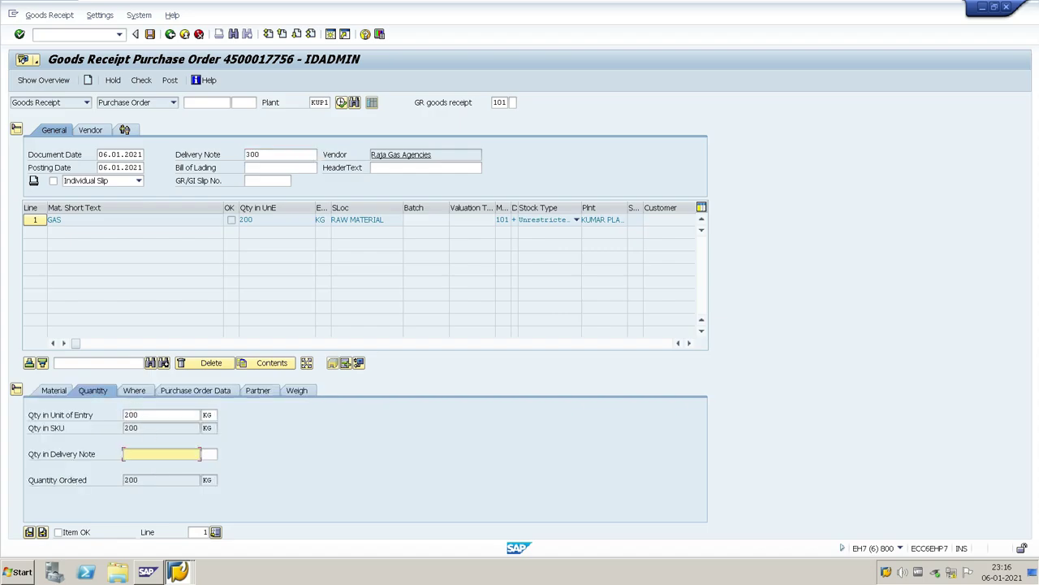
type("200")
key("Return")
left_click(58, 532)
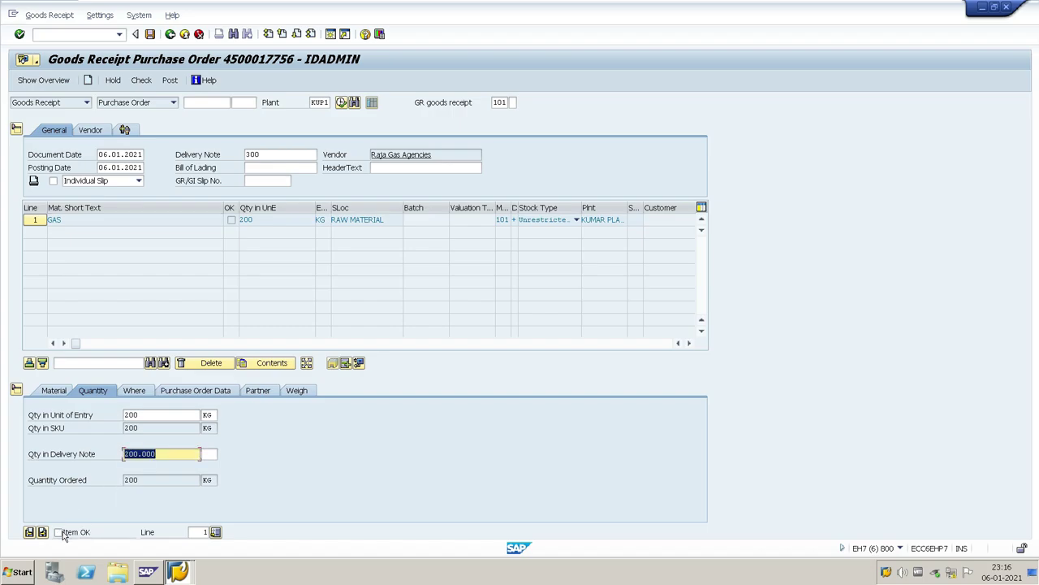
left_click(134, 391)
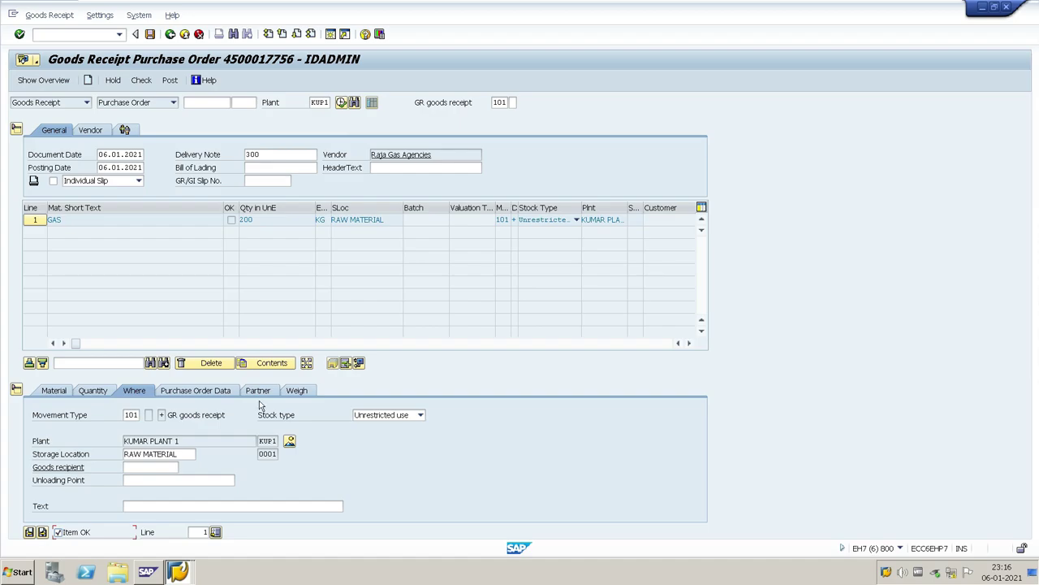
Add a non-order line to the goods receipt and review the available movement types around 501 M.
left_click(360, 363)
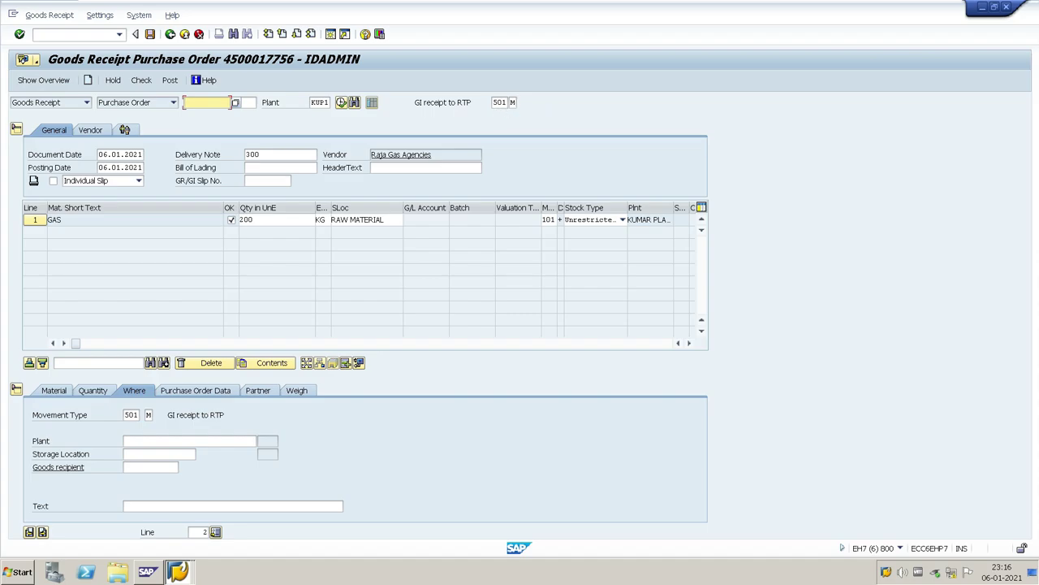
left_click(498, 104)
left_click(513, 103)
scroll(723, 355, "down", 20)
scroll(723, 354, "down", 20)
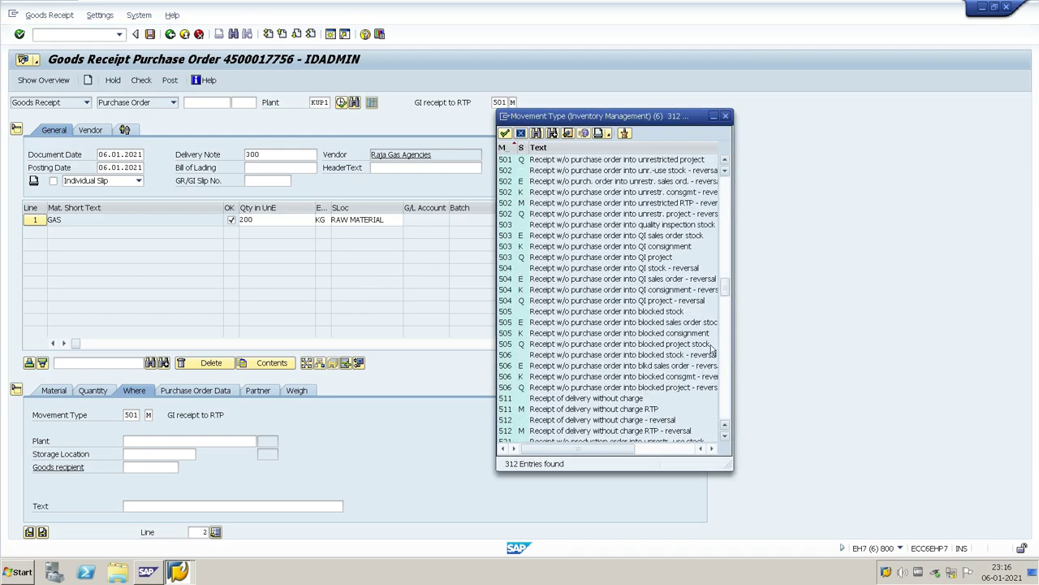
scroll(725, 243, "up", 4)
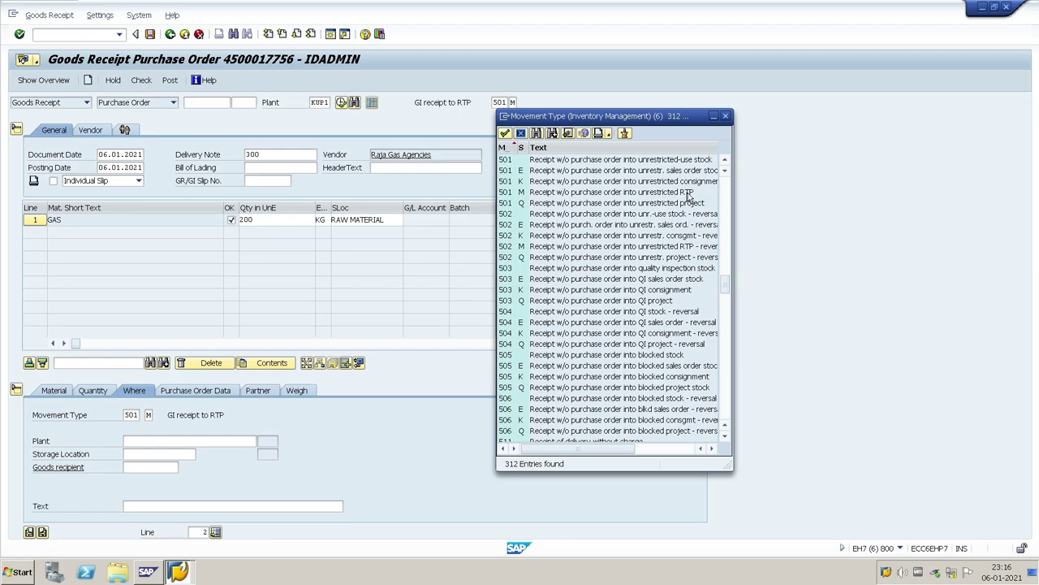
left_click(727, 117)
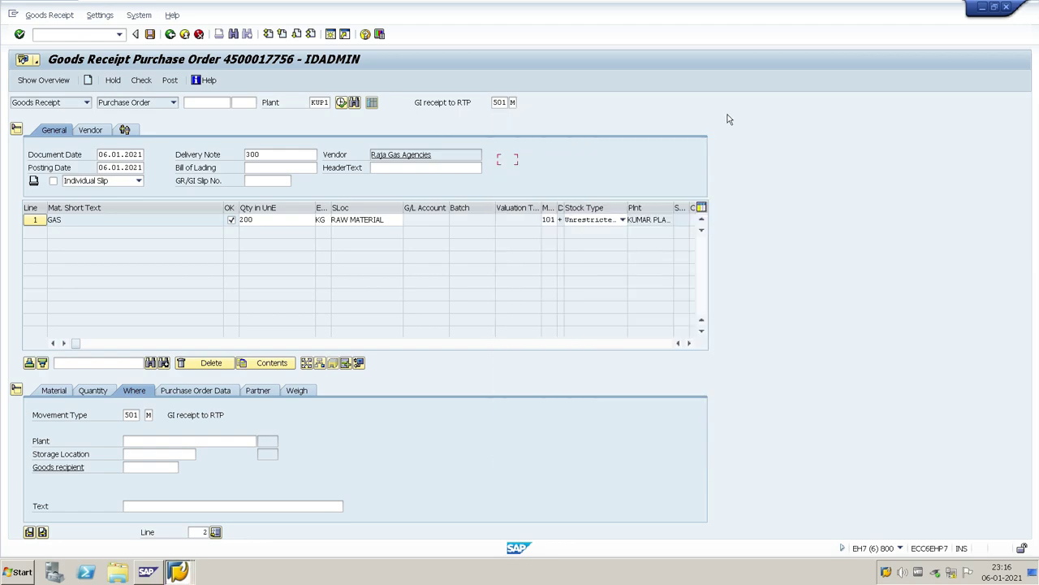
Choose special stock indicator M (Ret.trans.pkg vendor) for movement type 501.
left_click(498, 103)
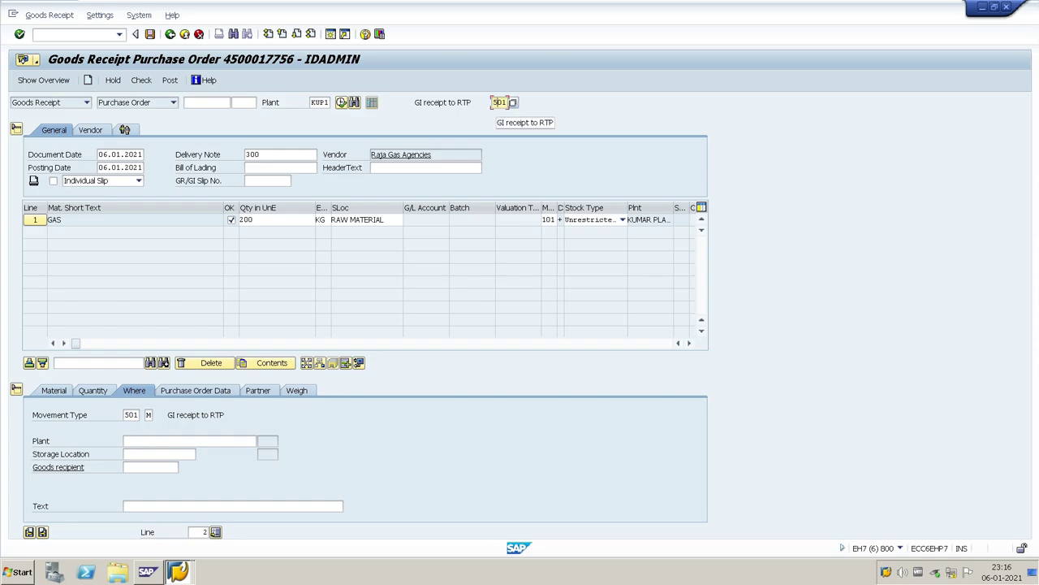
key("Tab")
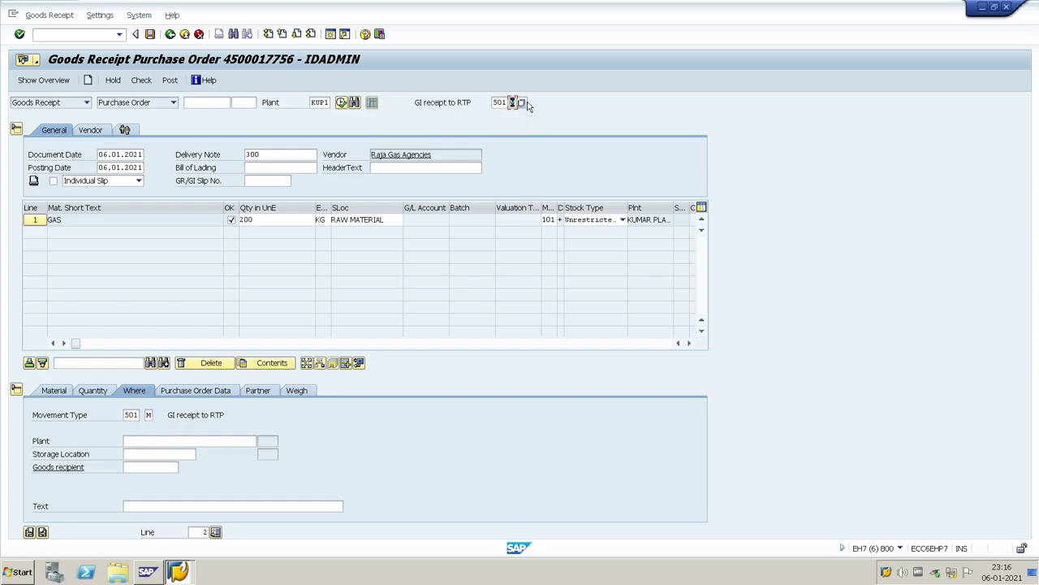
left_click(523, 104)
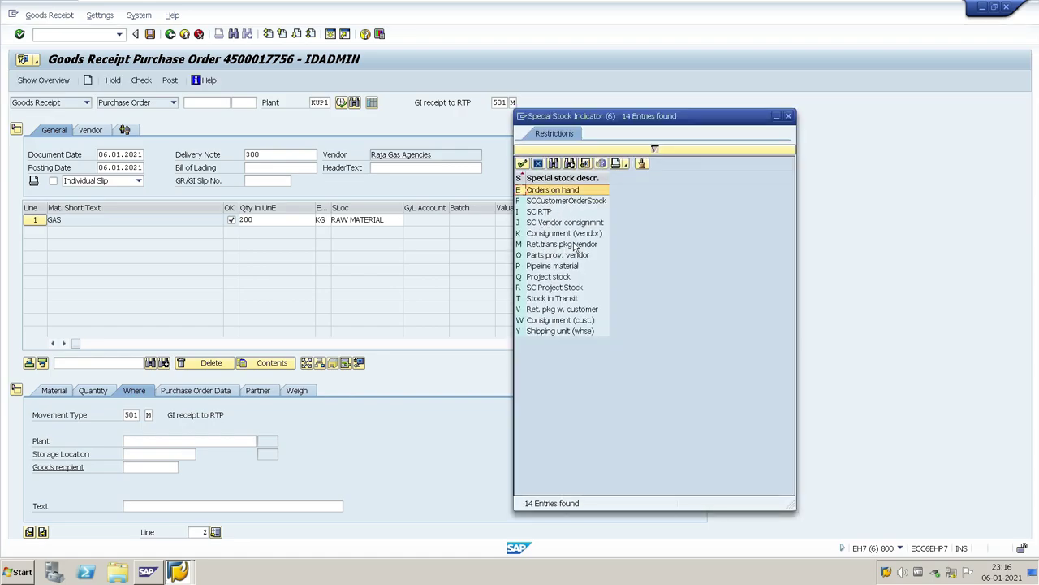
double_click(575, 245)
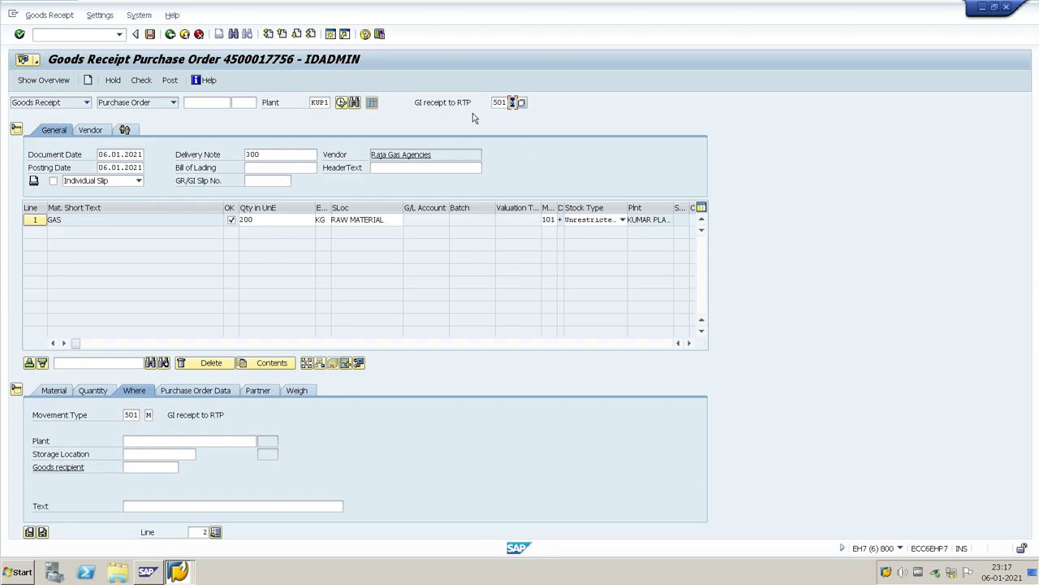
Enter the cylinder material CY1 from the materials list on the second receipt line with a quantity of 4.
left_click(56, 391)
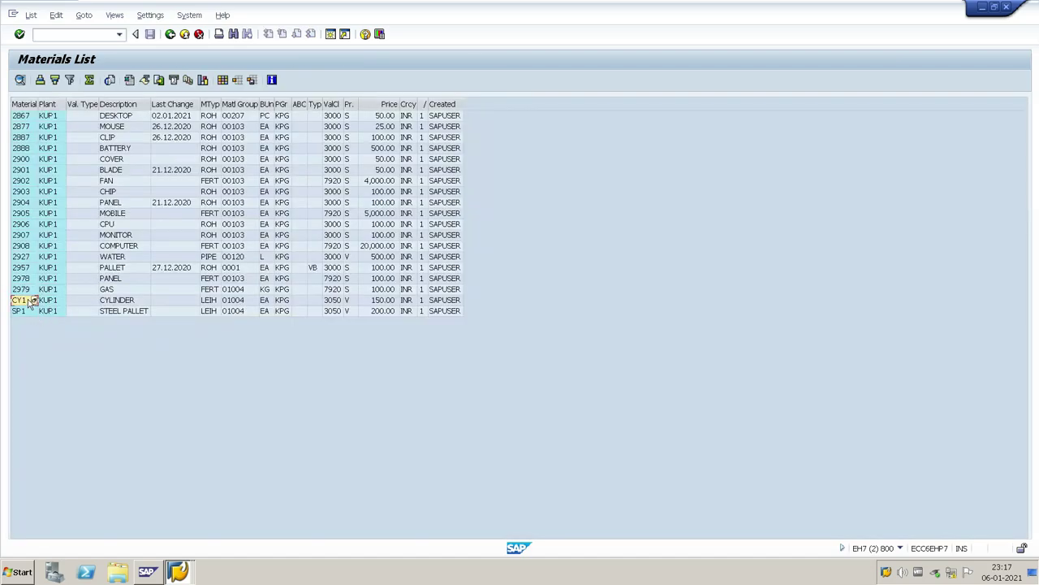
left_click(24, 301)
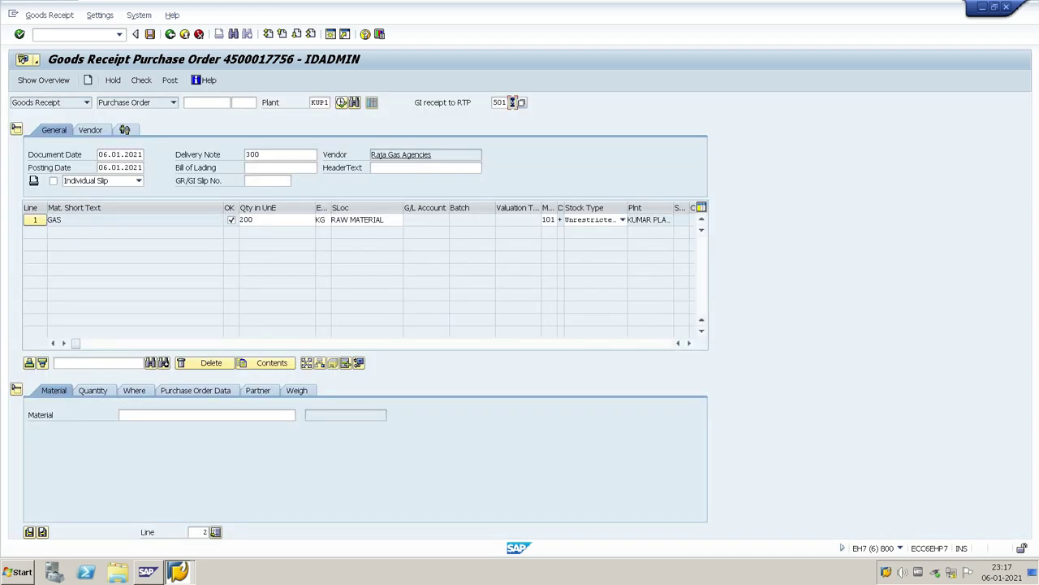
left_click(120, 415)
type("CY1")
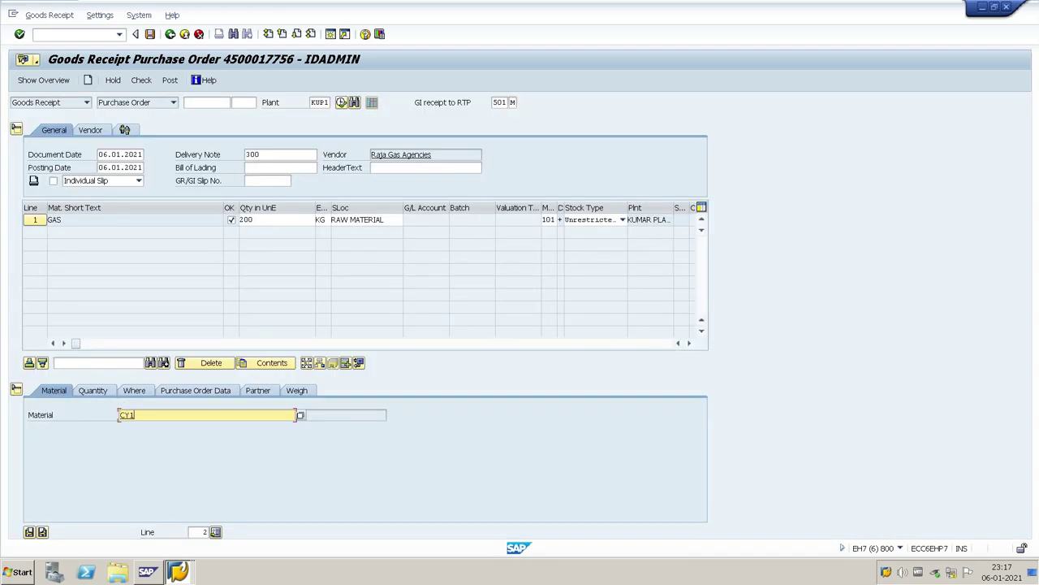
left_click(105, 392)
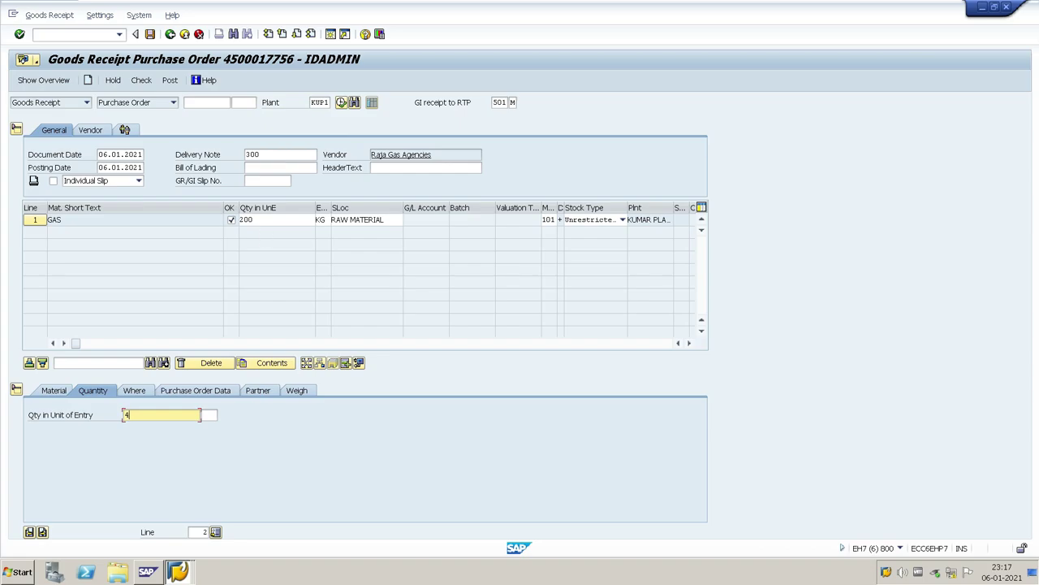
Assign plant KUP1 and storage location 0001 to the cylinder line and validate the entry.
left_click(136, 391)
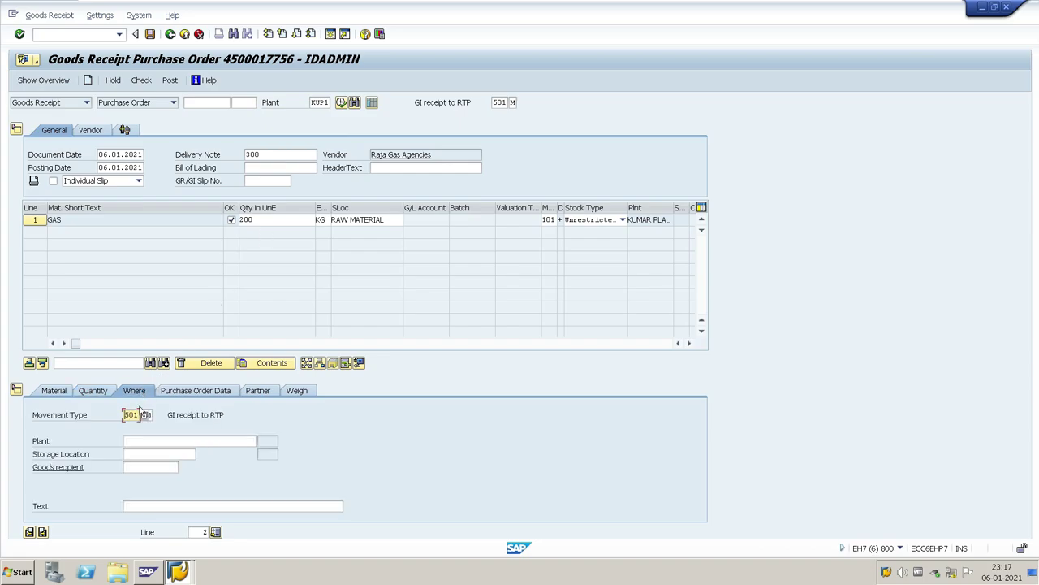
left_click(135, 439)
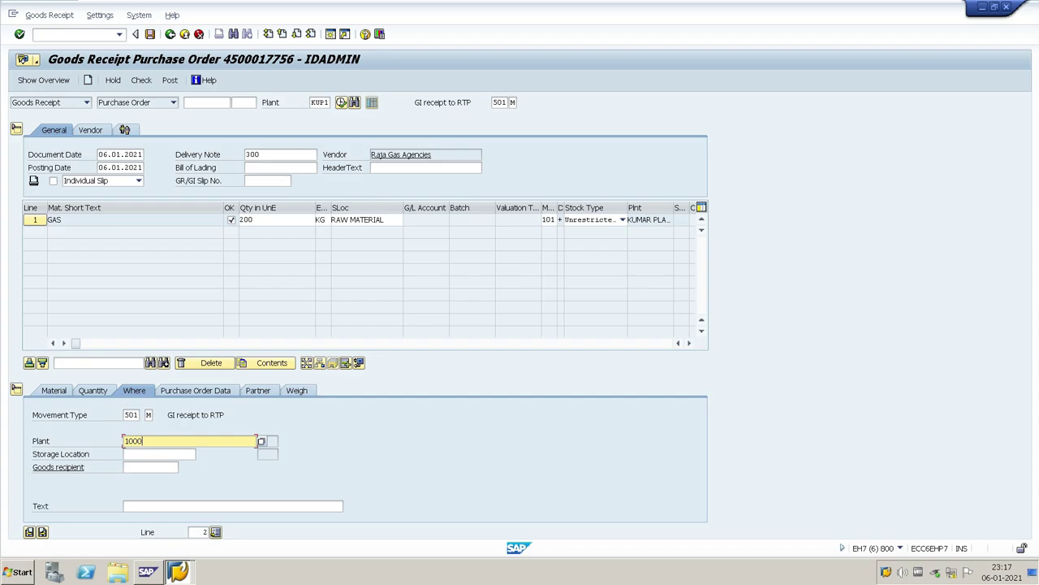
key("BackSpace")
key("BackSpace")
type("KUP1")
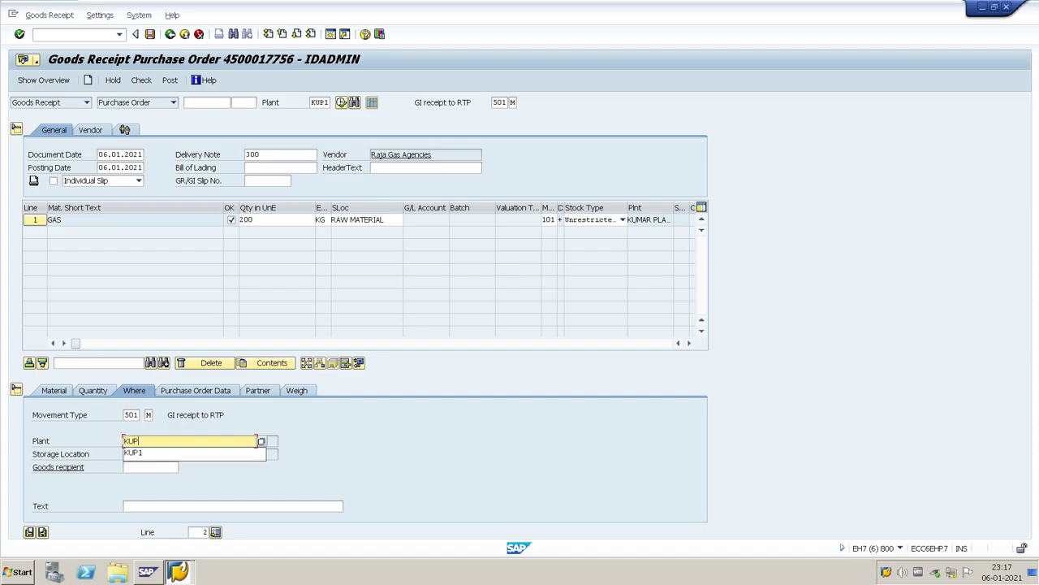
key("Tab")
type("0001")
key("Return")
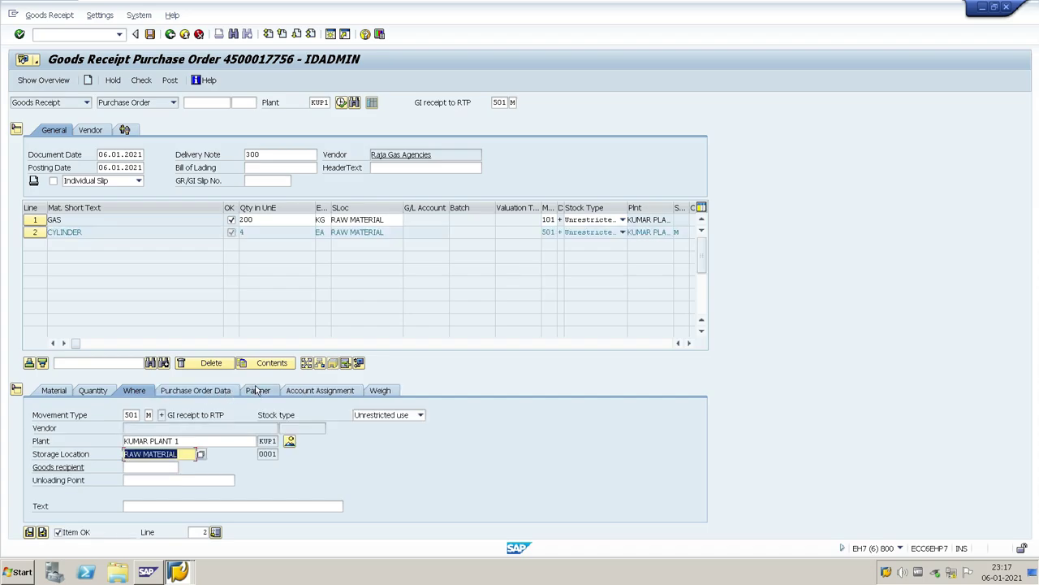
Assign Raja Gas Agencies as the vendor partner of the cylinder line from the vendor search list.
left_click(257, 391)
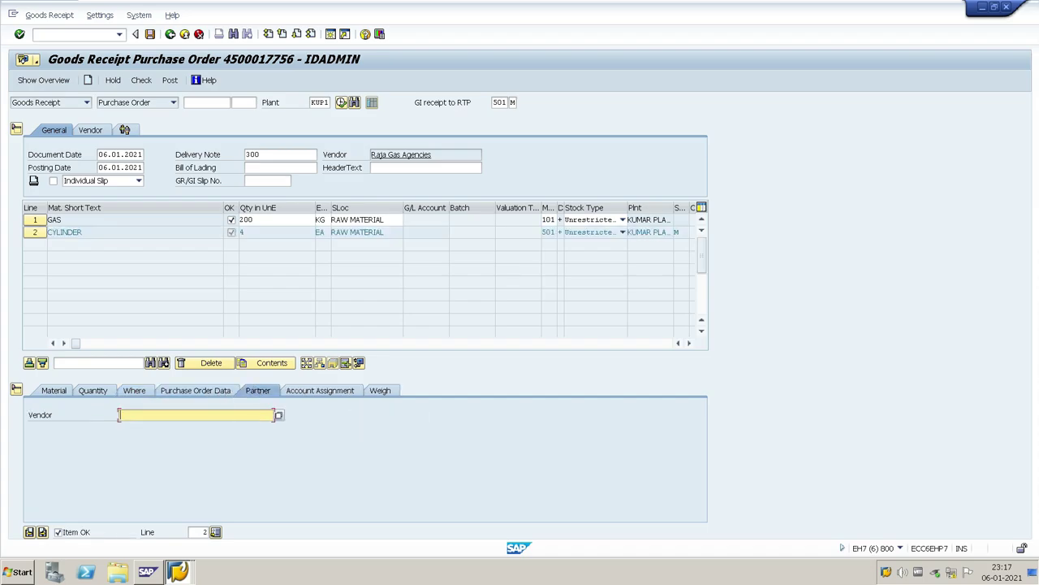
left_click(279, 416)
key("Return")
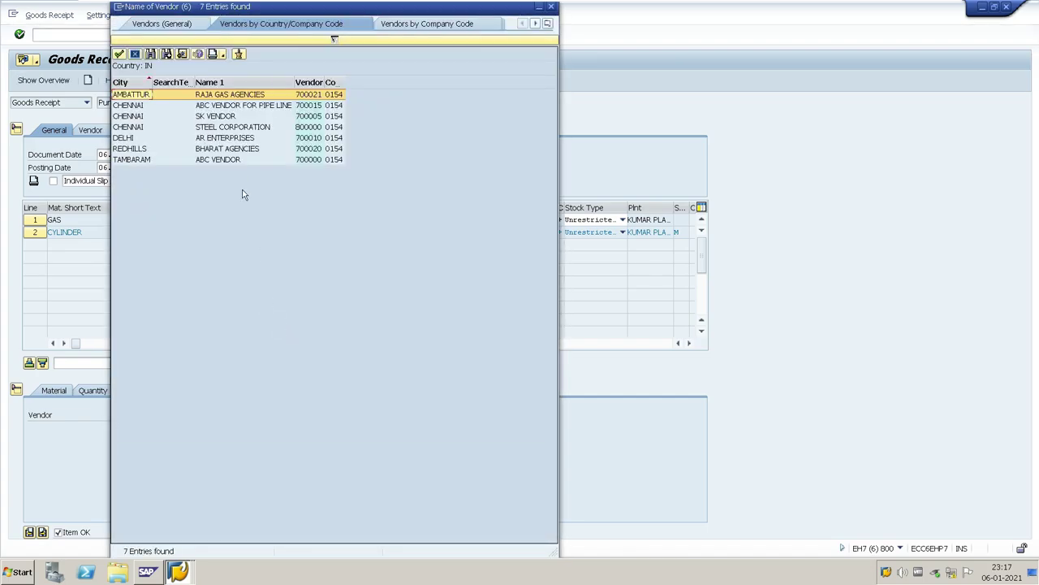
double_click(205, 97)
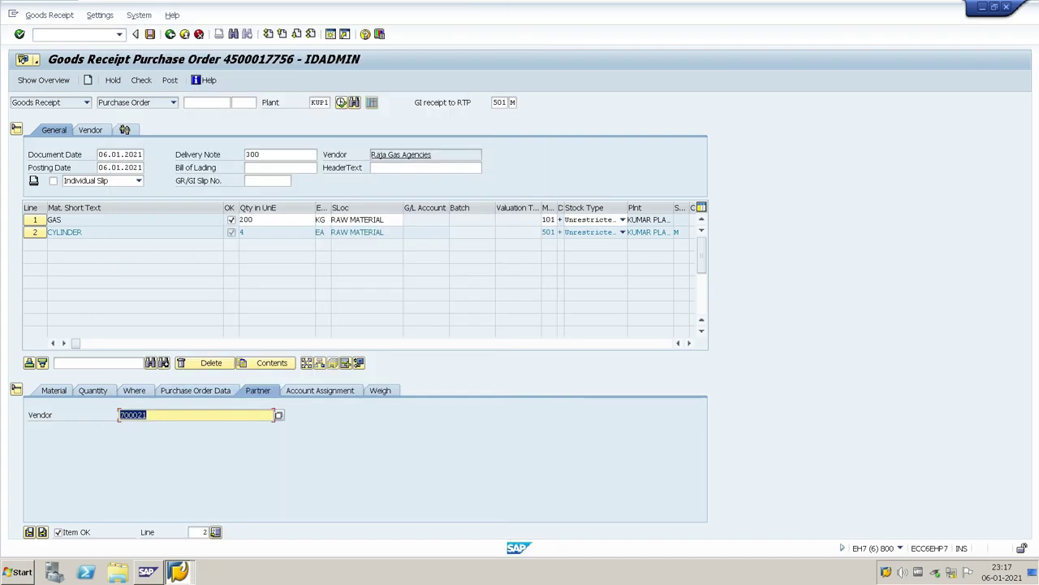
Check the goods receipt with its gas and cylinder lines, and post it.
left_click(141, 80)
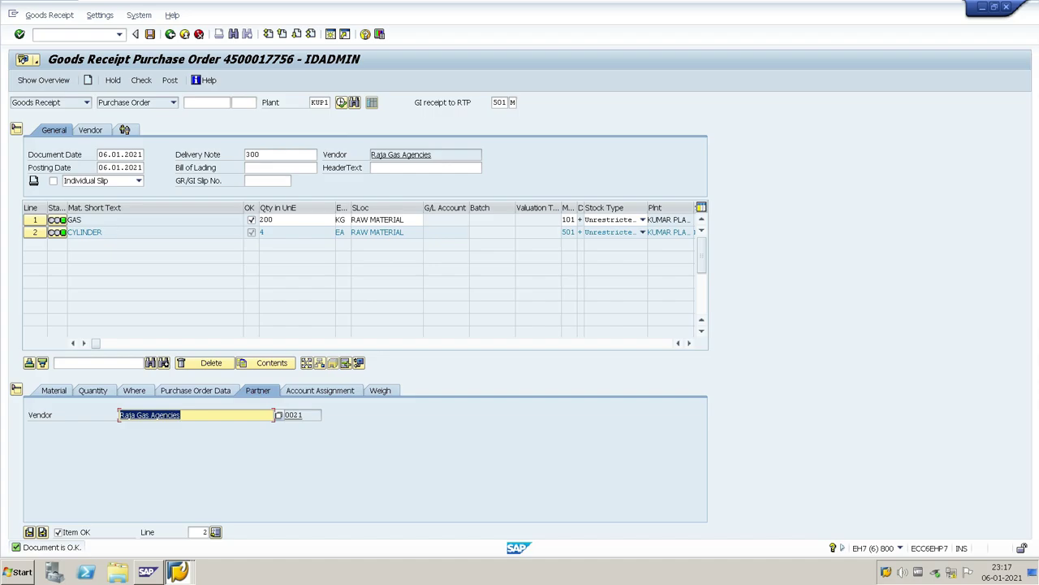
left_click(281, 220)
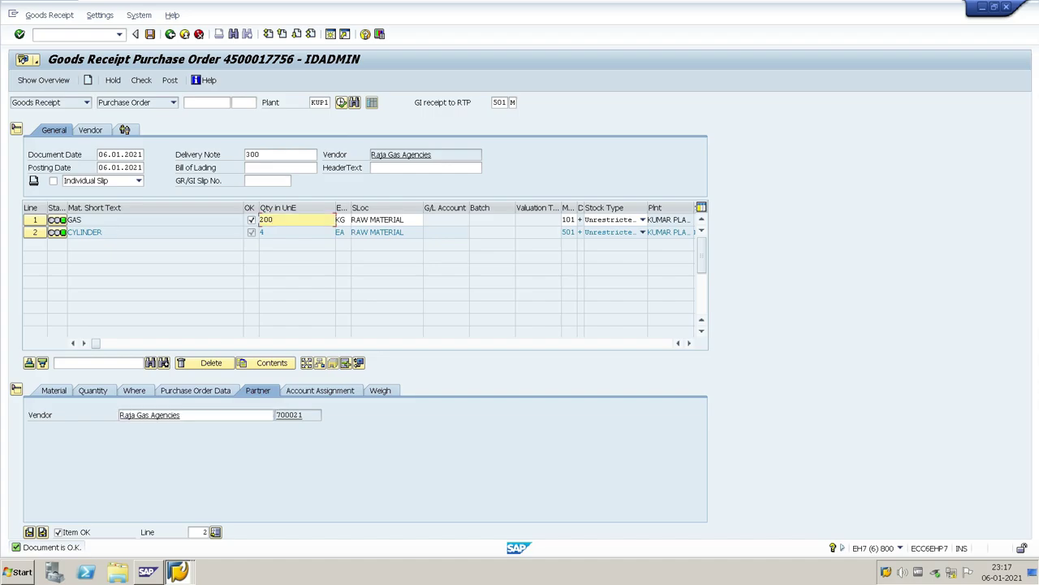
left_click(281, 232)
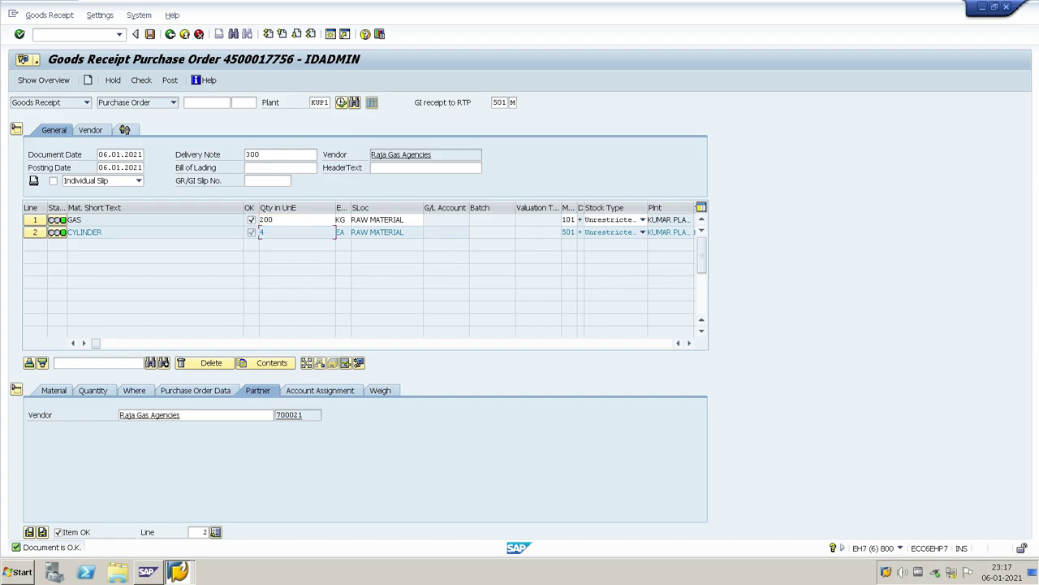
left_click(170, 80)
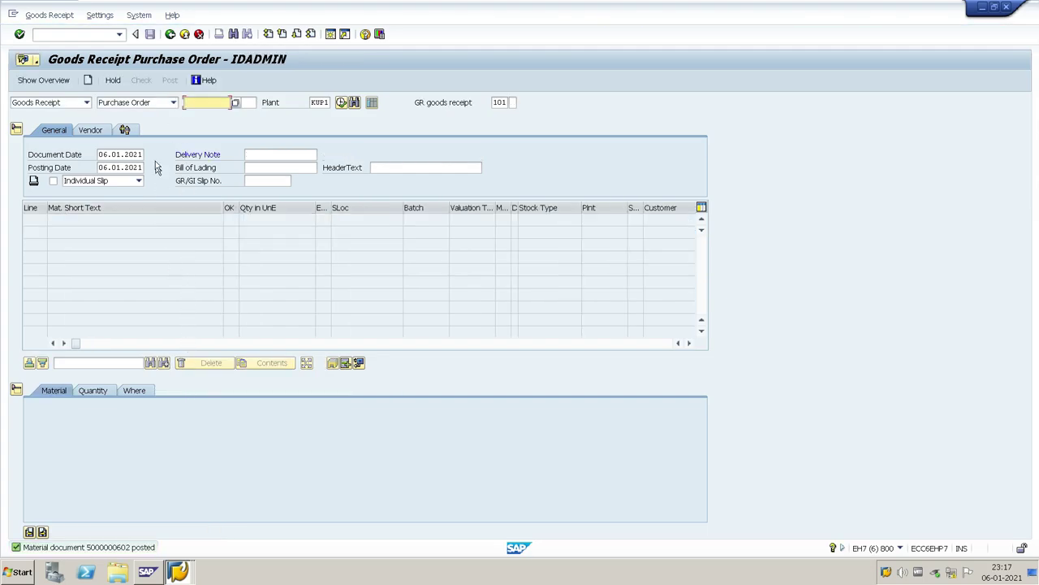
Open the stock overview with transaction MMBE and examine the unrestricted stock of gas material 2979 at plant KUP1.
left_click(80, 34)
type("/NMMBE")
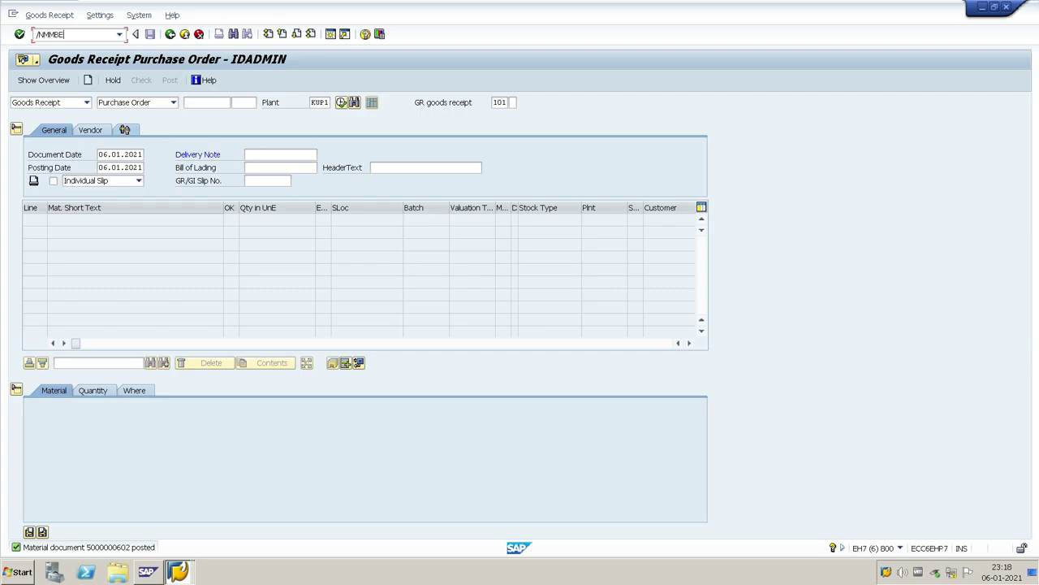
key("Return")
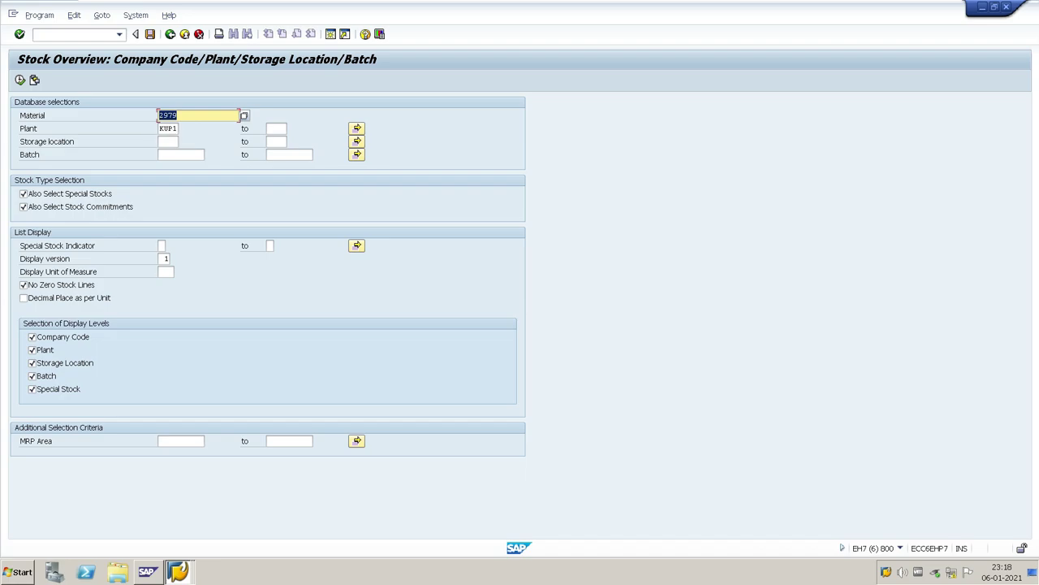
left_click(19, 81)
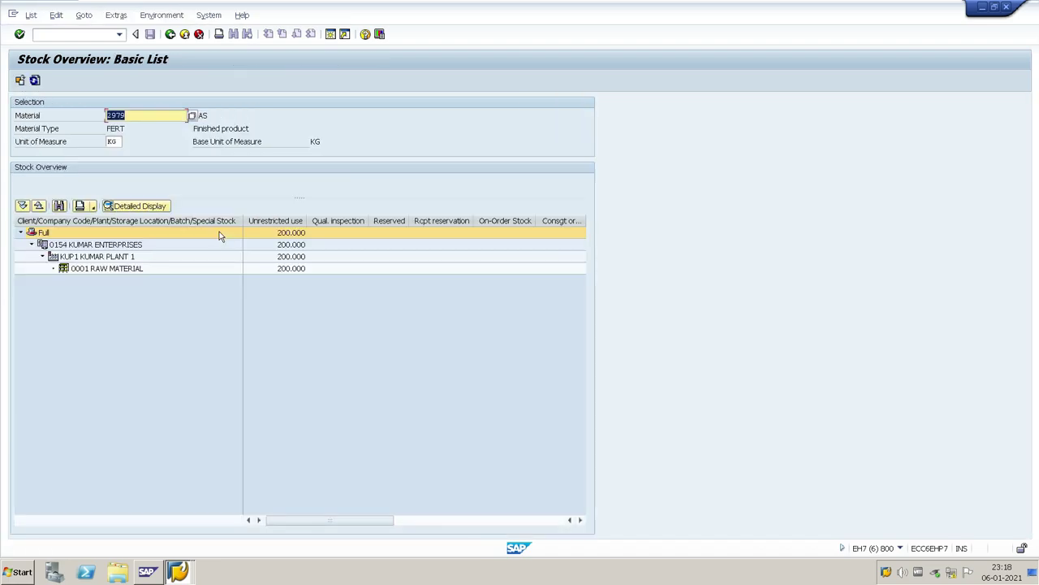
left_click(213, 116)
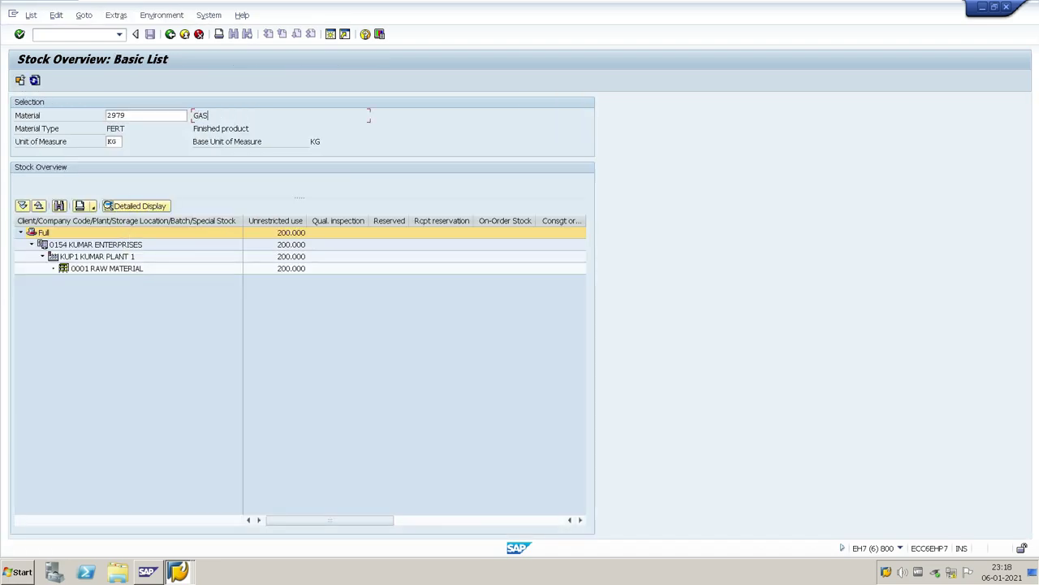
left_click(276, 269)
Display the stock overview for cylinder material CY1 and examine its returnable packaging stock.
key("alt+Tab")
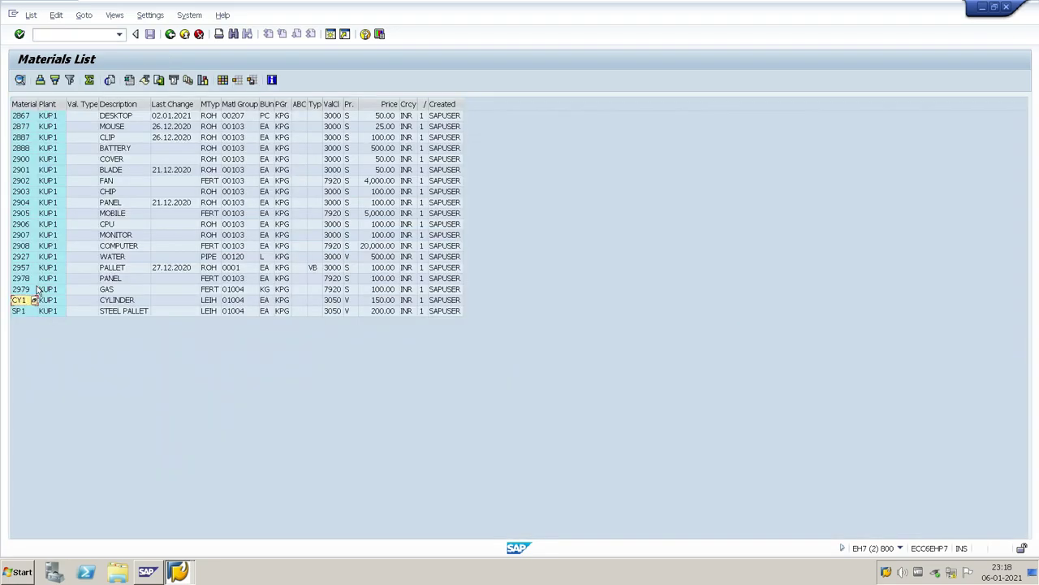
key("alt+Tab")
double_click(37, 290)
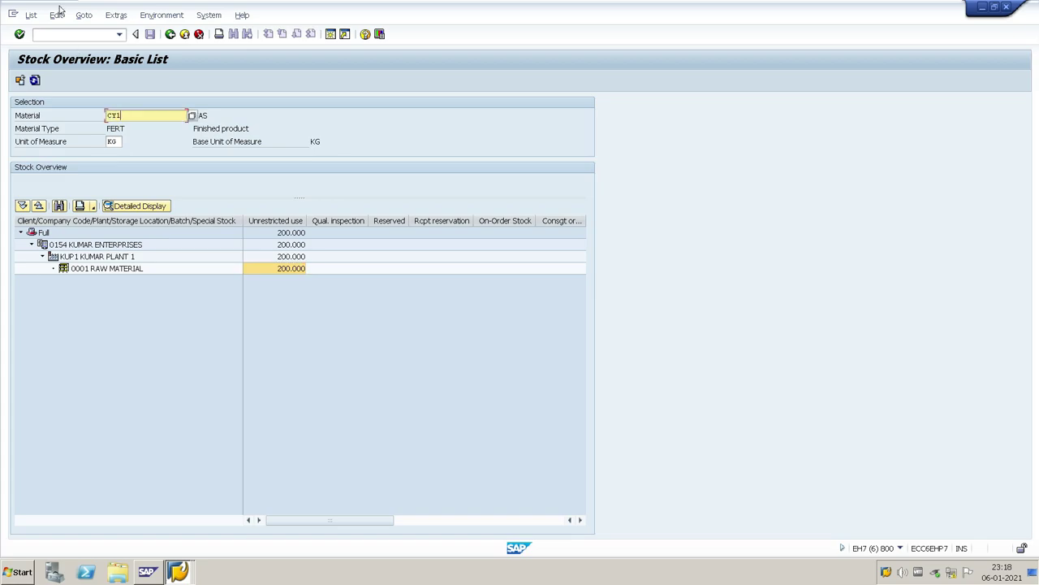
left_click(21, 81)
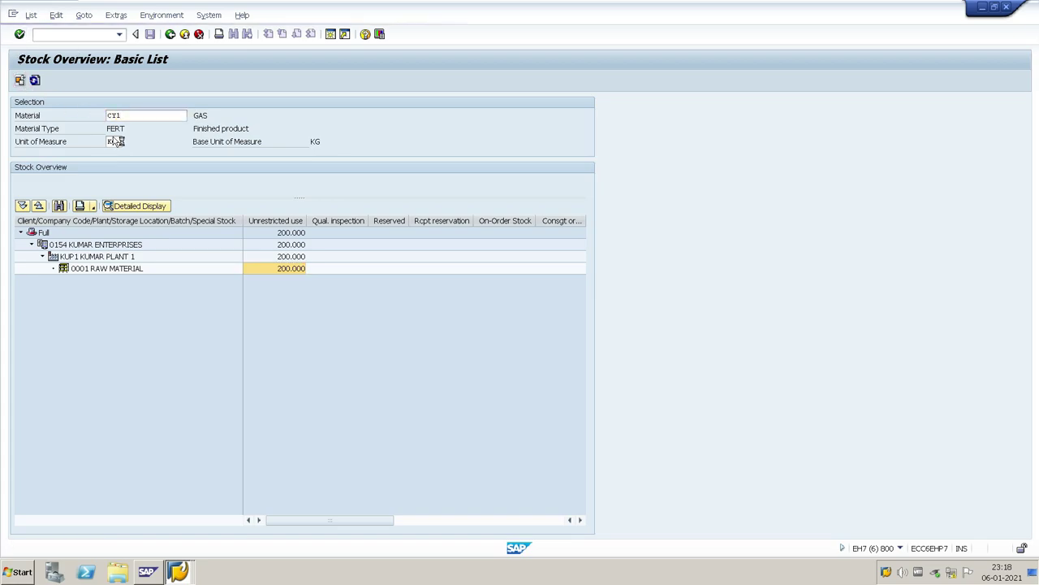
left_click(102, 285)
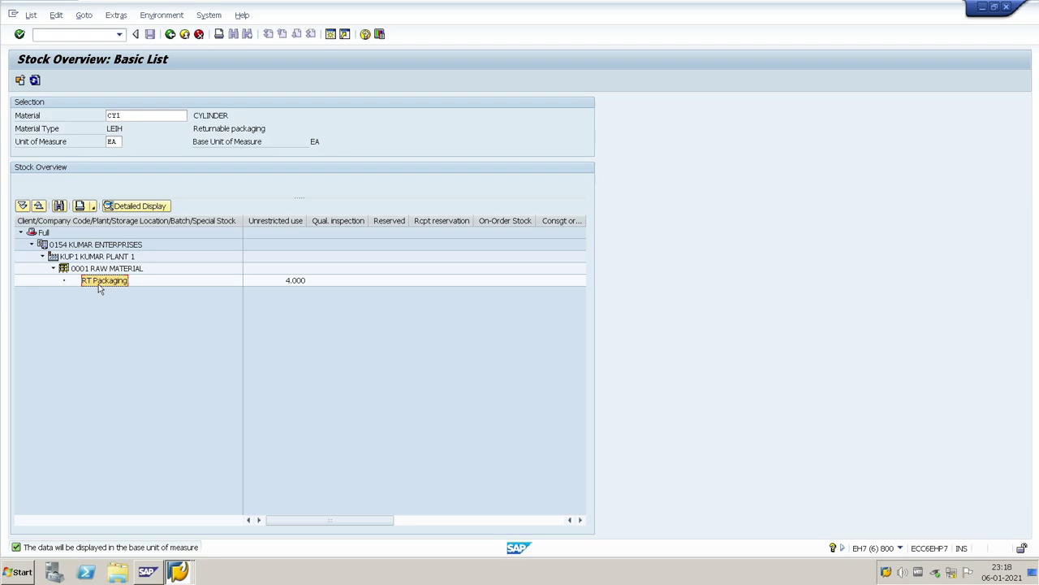
left_click(292, 281)
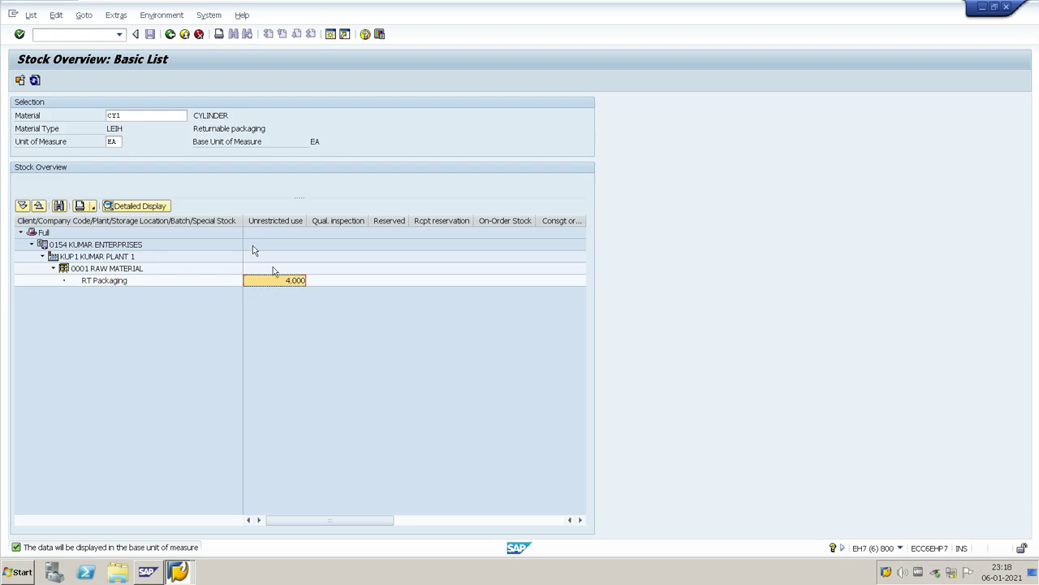
left_click(128, 115)
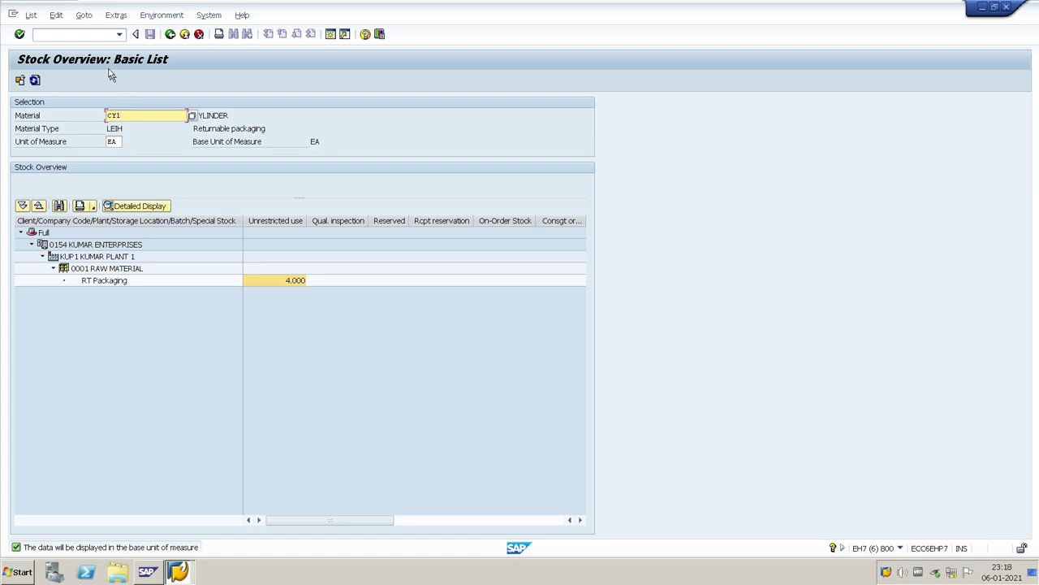
Open transaction MIGO and set up a goods receipt with Other as the reference document.
left_click(34, 34)
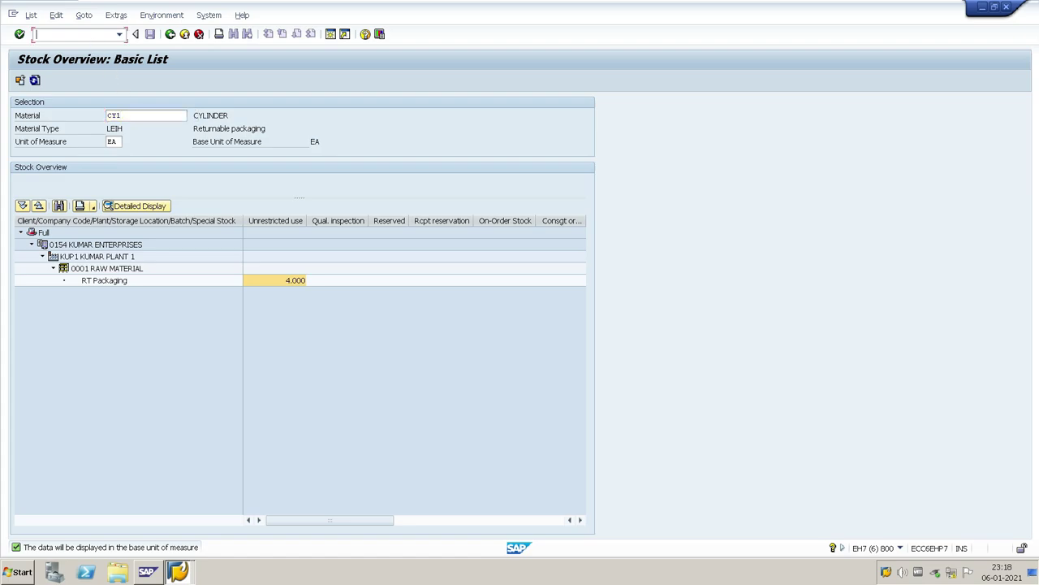
type("/NMIGO")
key("Return")
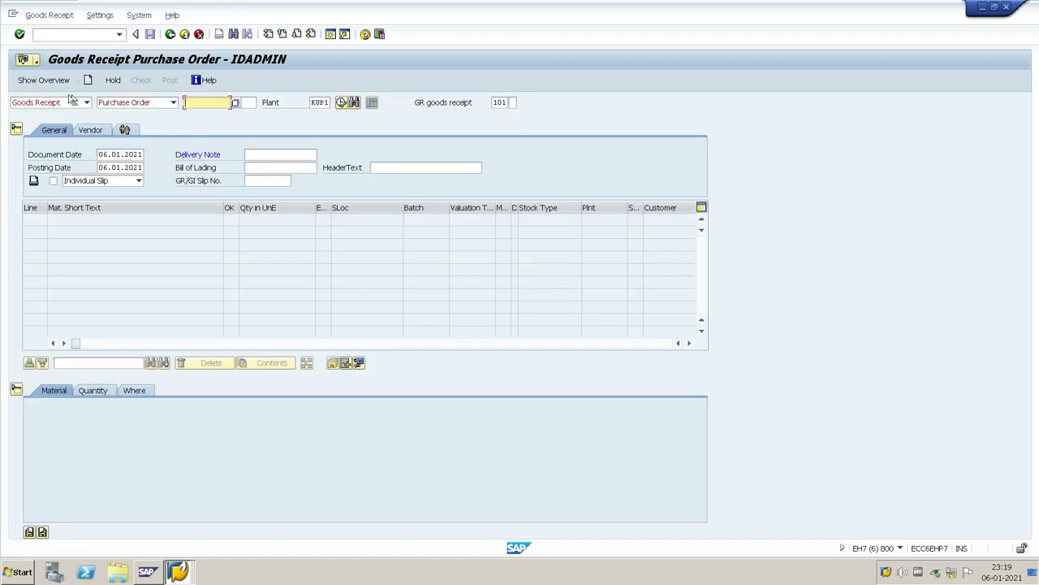
left_click(81, 102)
left_click(121, 102)
left_click(124, 103)
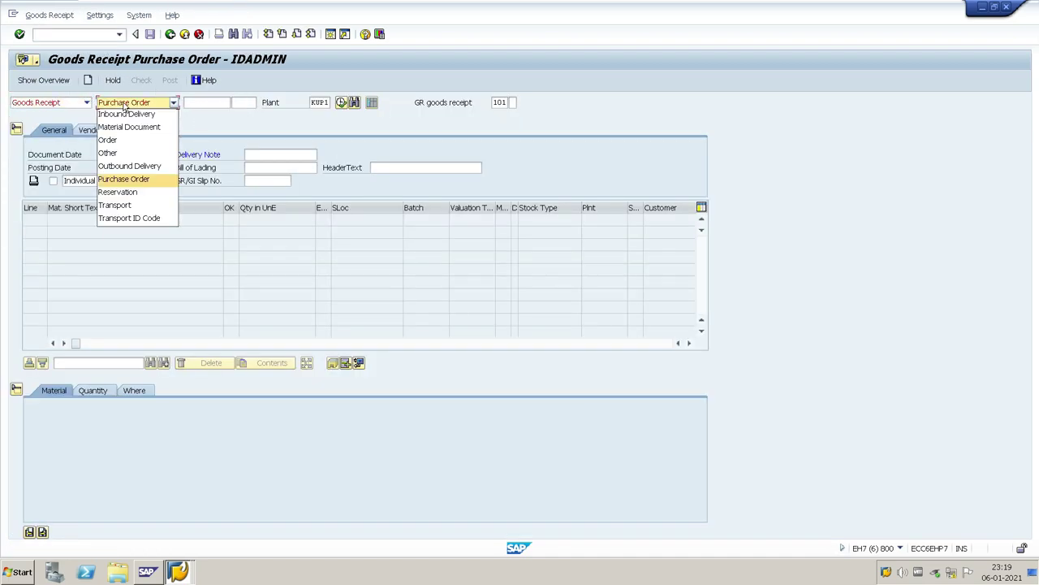
left_click(130, 152)
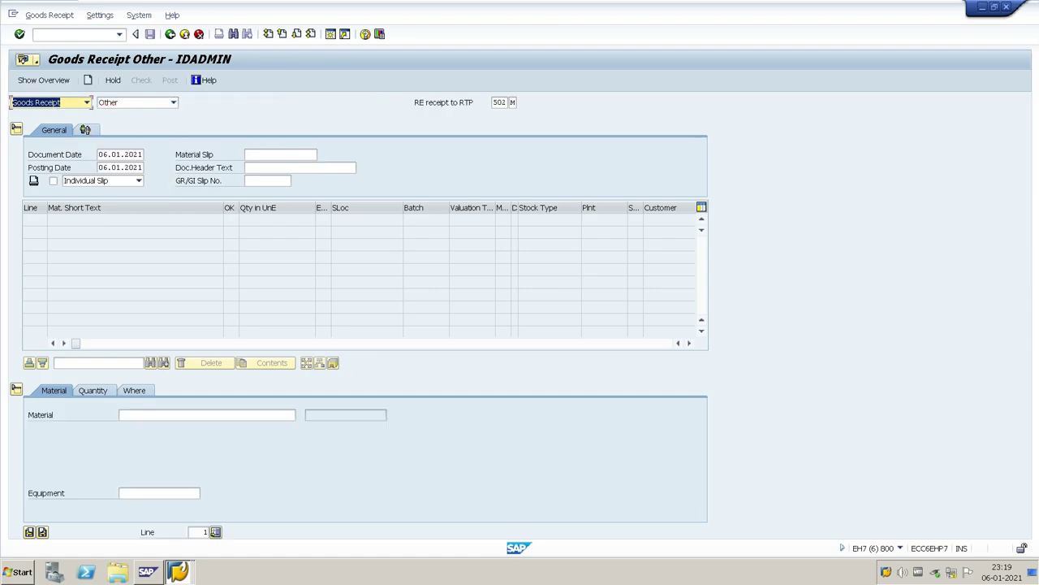
Choose movement type 502 with special stock indicator M, the reversal of a receipt into unrestricted RTP, from the movement type list.
left_click(501, 103)
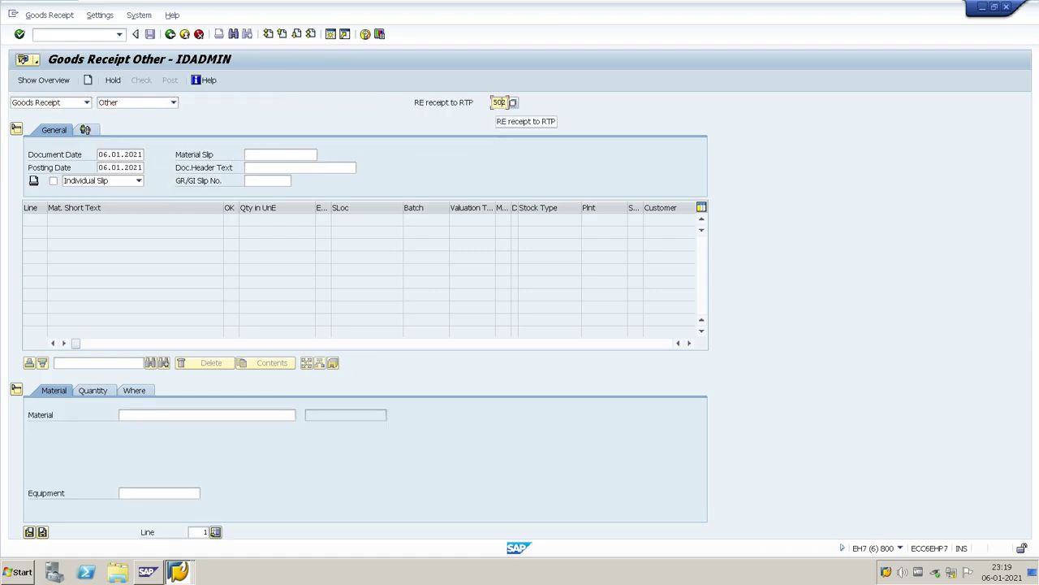
left_click(512, 102)
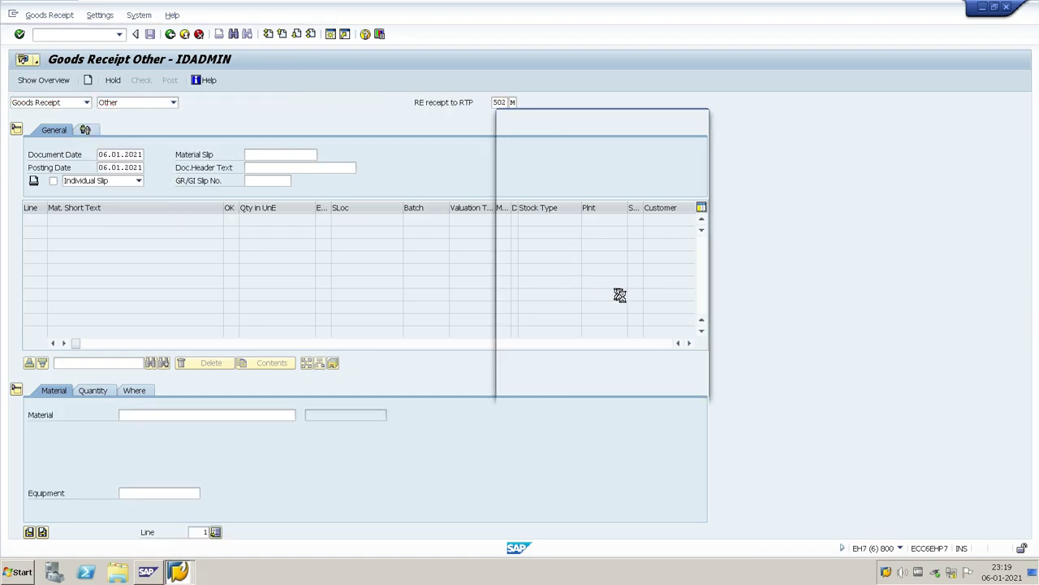
scroll(727, 357, "down", 10)
scroll(729, 357, "down", 20)
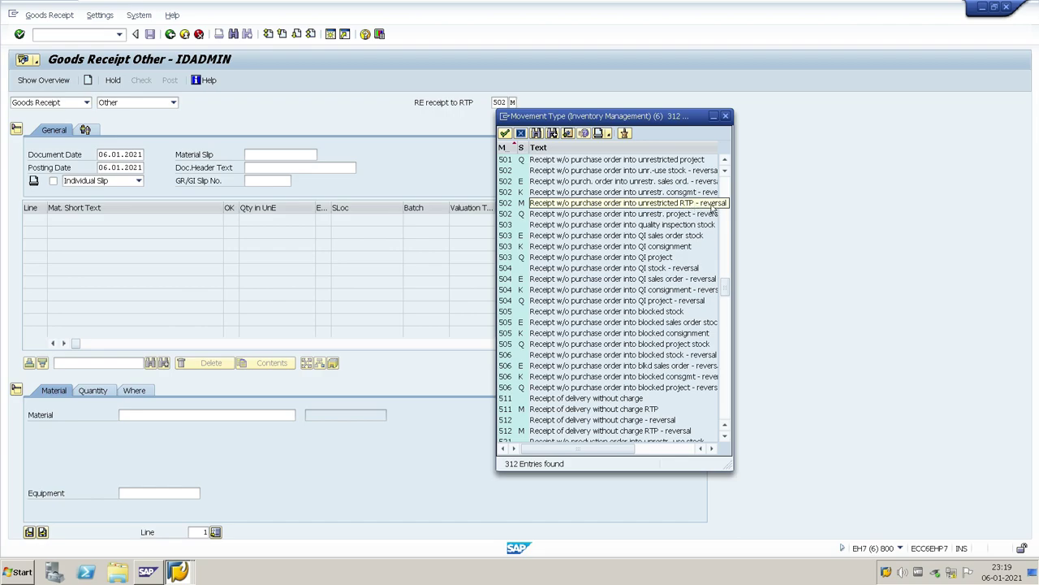
double_click(566, 203)
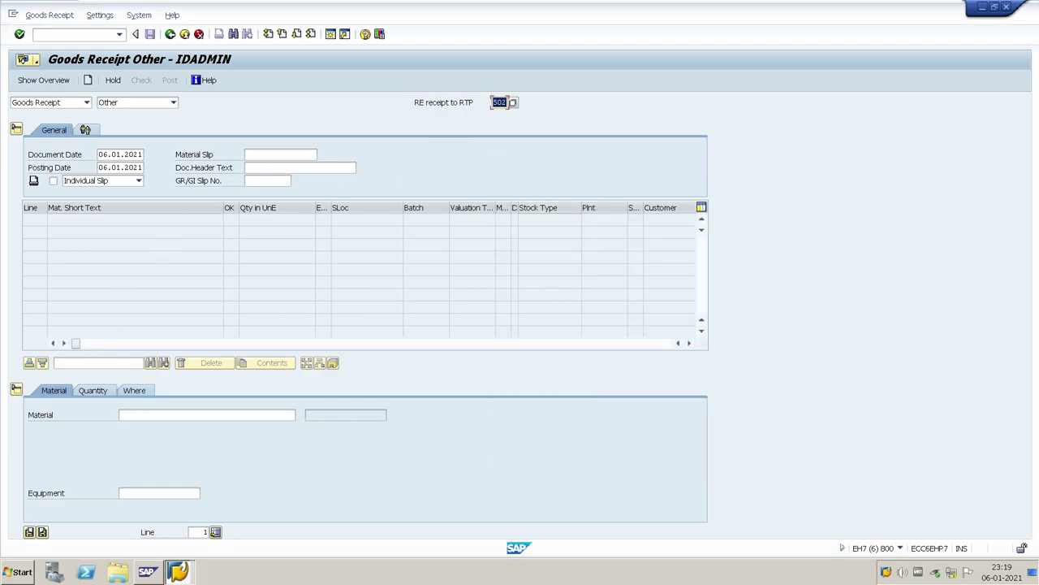
Enter cylinder material CY1 from the materials list on the reversal line with a quantity of 2.
left_click(132, 415)
key("F4")
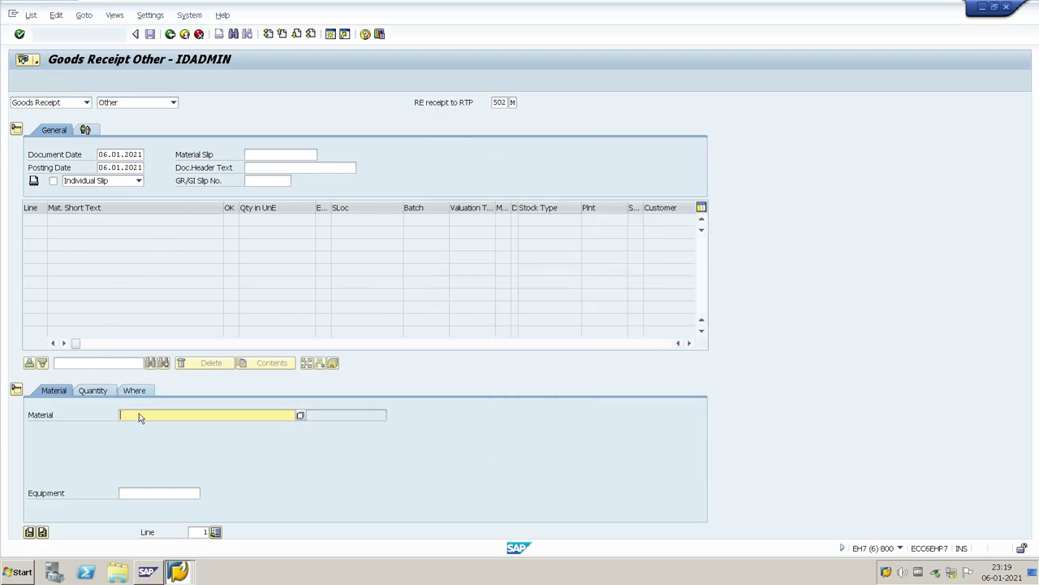
key("alt+Tab")
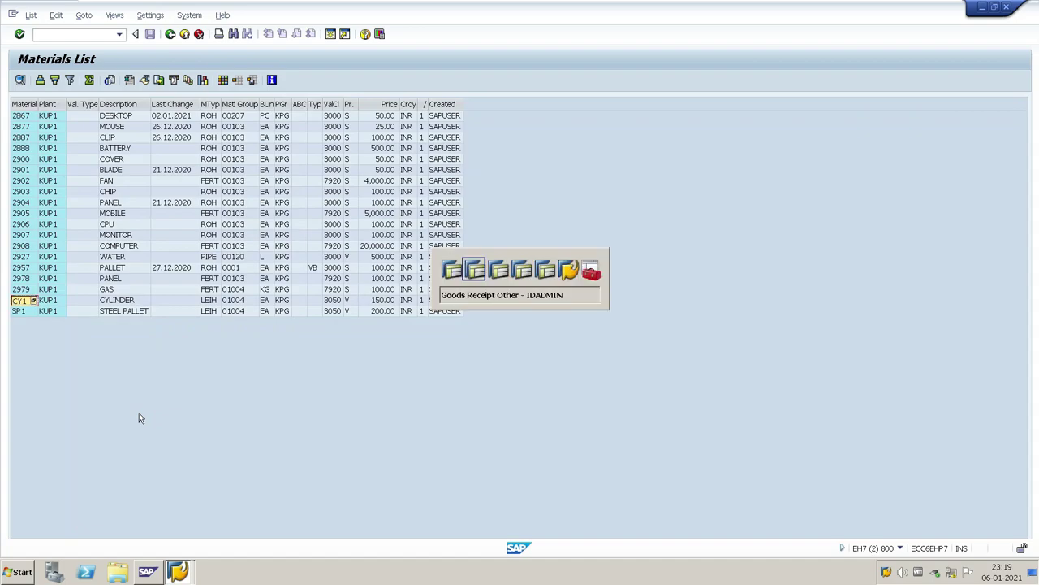
type("CY1")
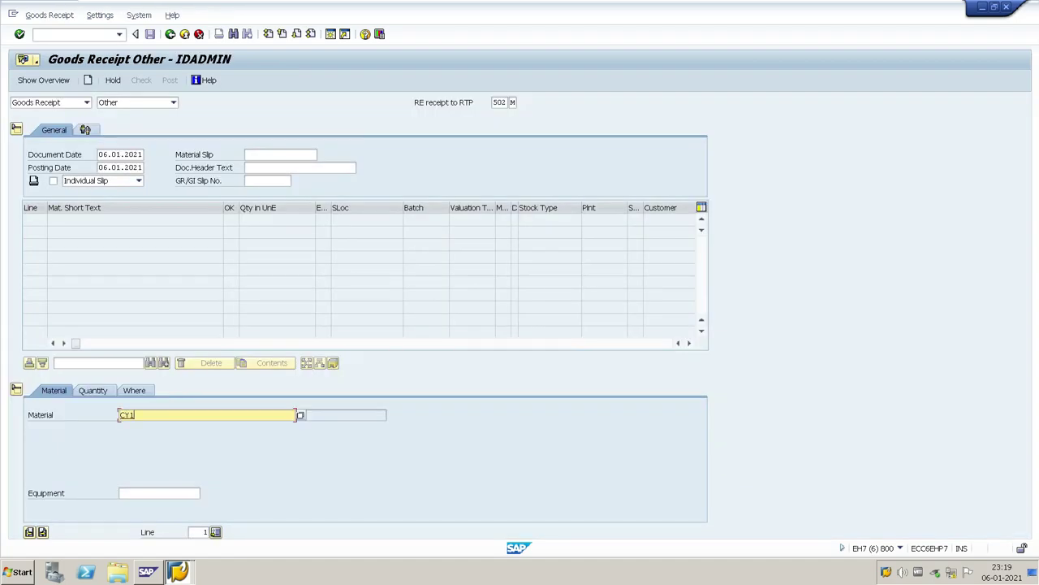
left_click(96, 390)
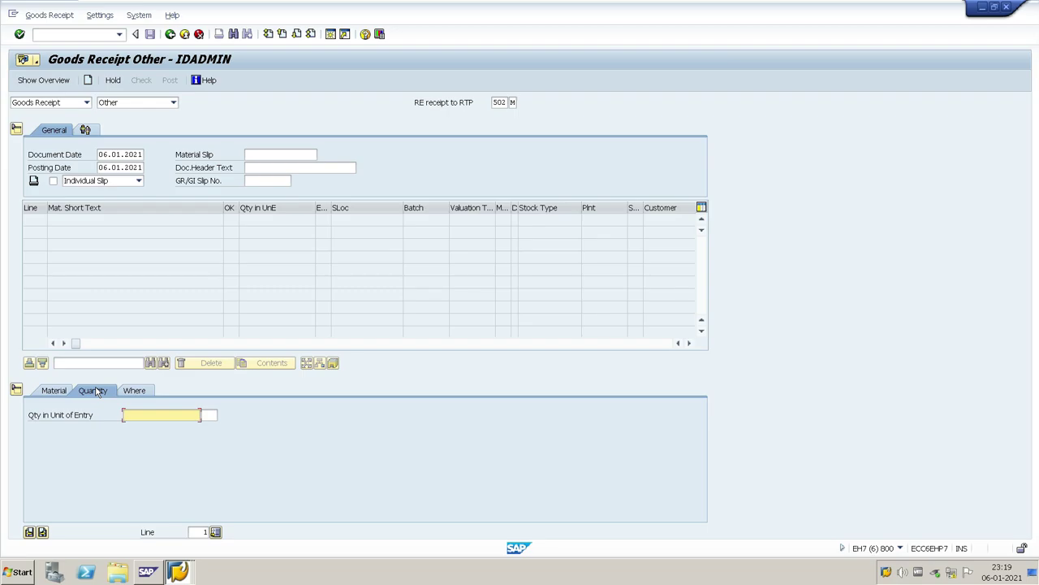
type("2")
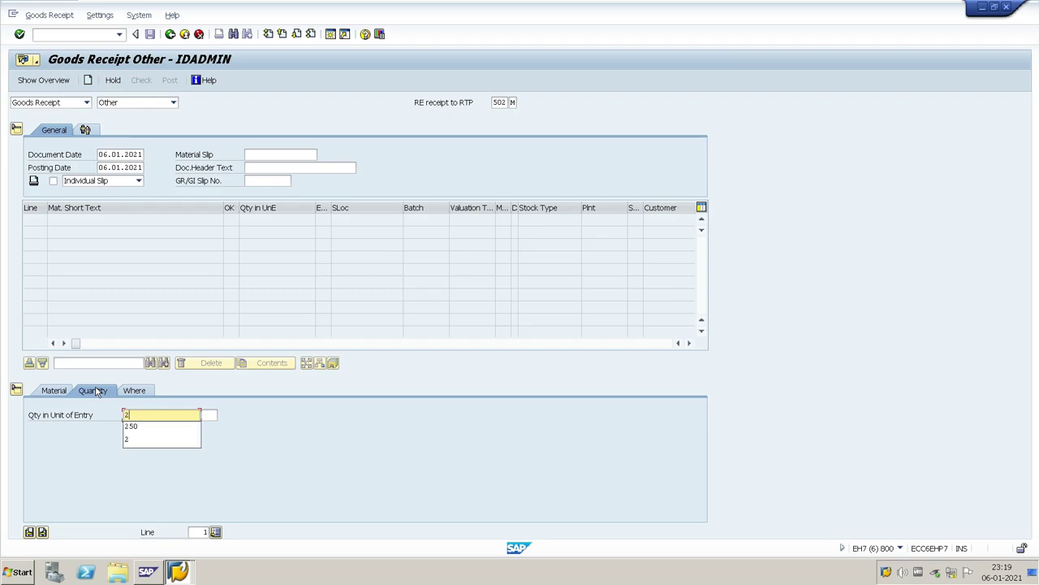
Assign plant KUP1 and storage location 0001 to the cylinder reversal line and validate the entry.
left_click(134, 391)
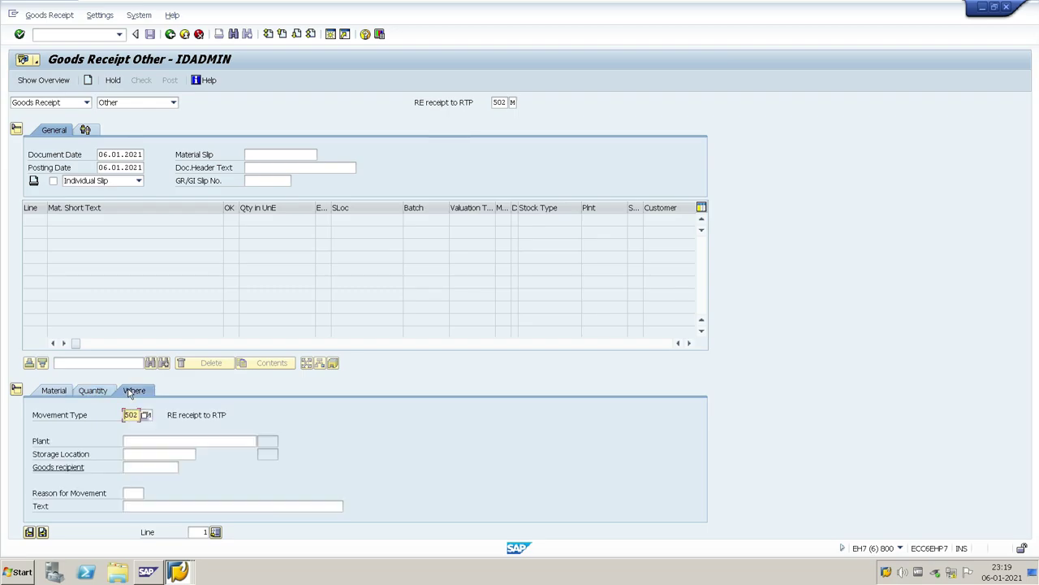
type("K")
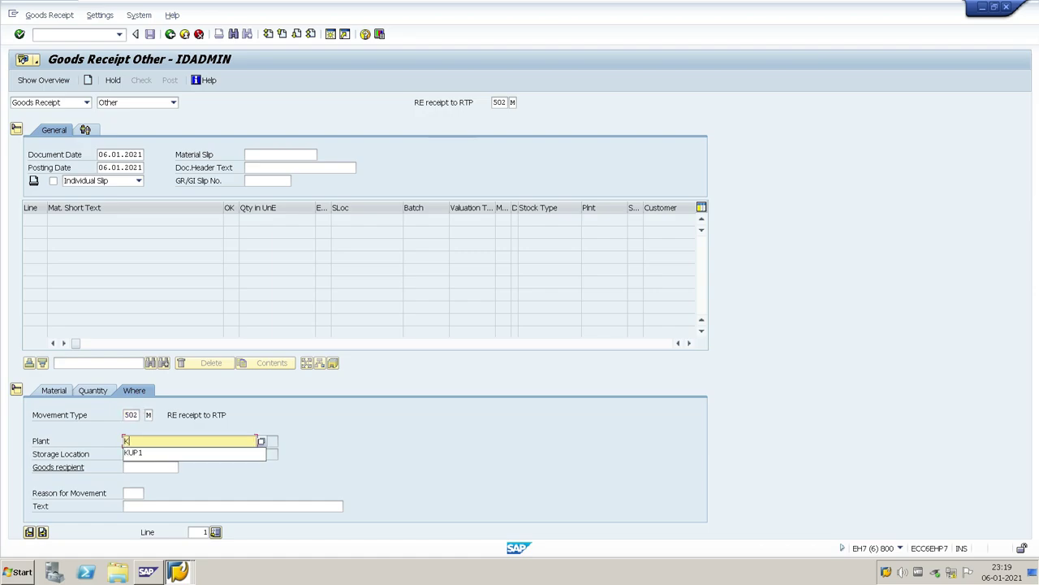
type("UP1")
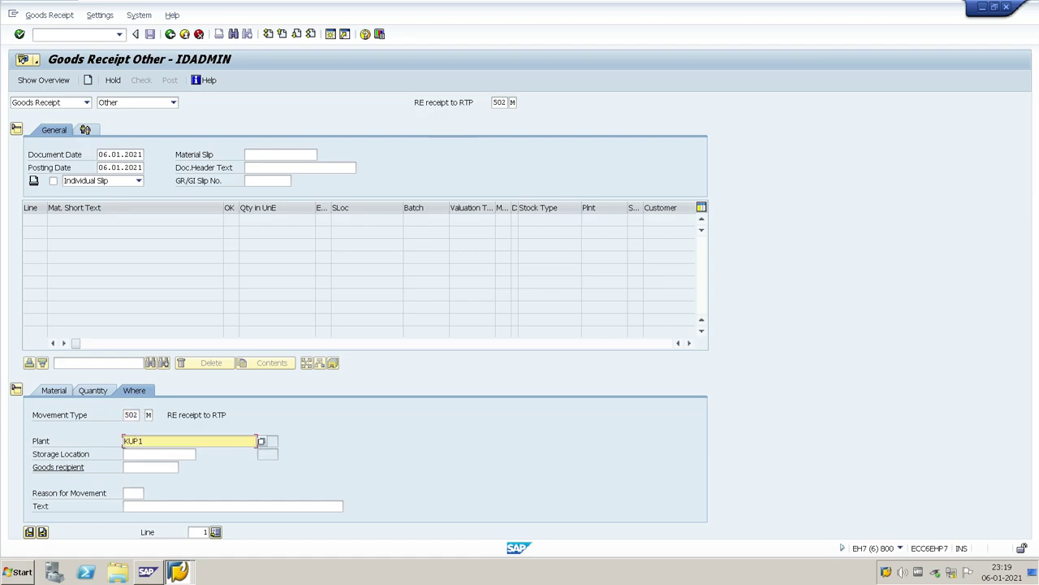
key("Tab")
type("0001")
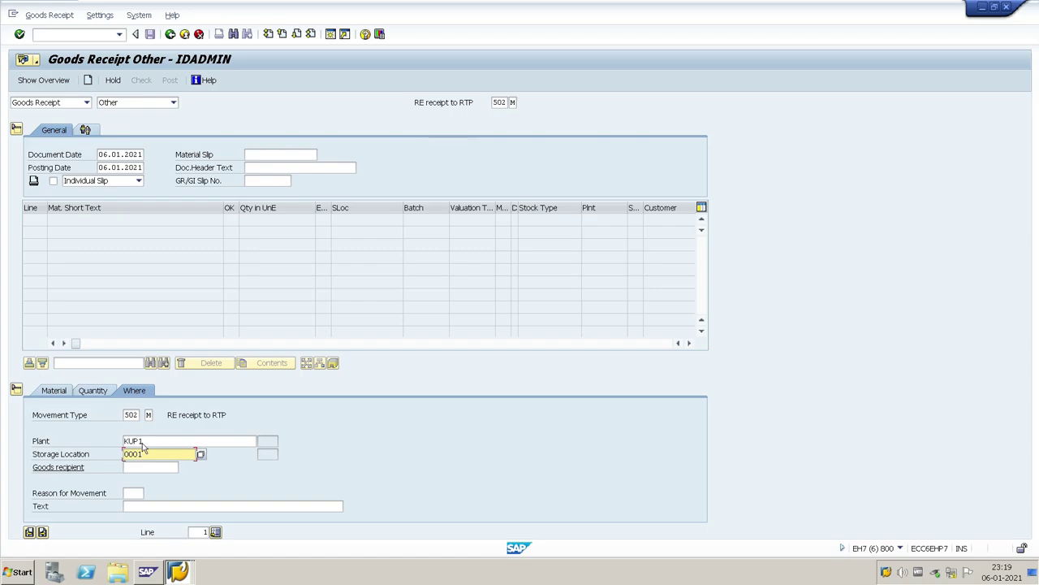
key("Return")
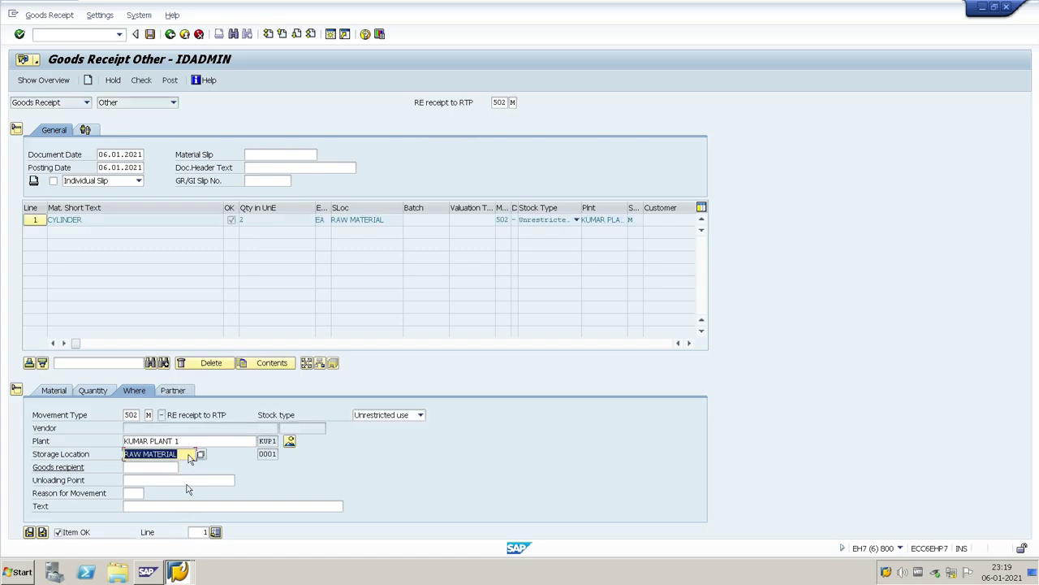
Assign Raja Gas Agencies from the vendor list as partner of the cylinder reversal line, and post the checked document.
left_click(174, 392)
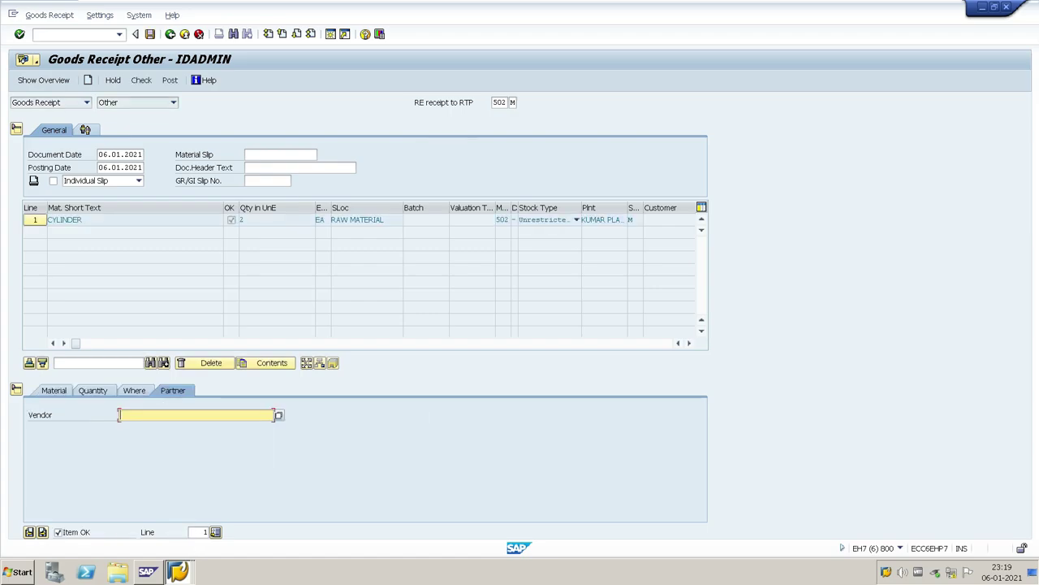
left_click(279, 416)
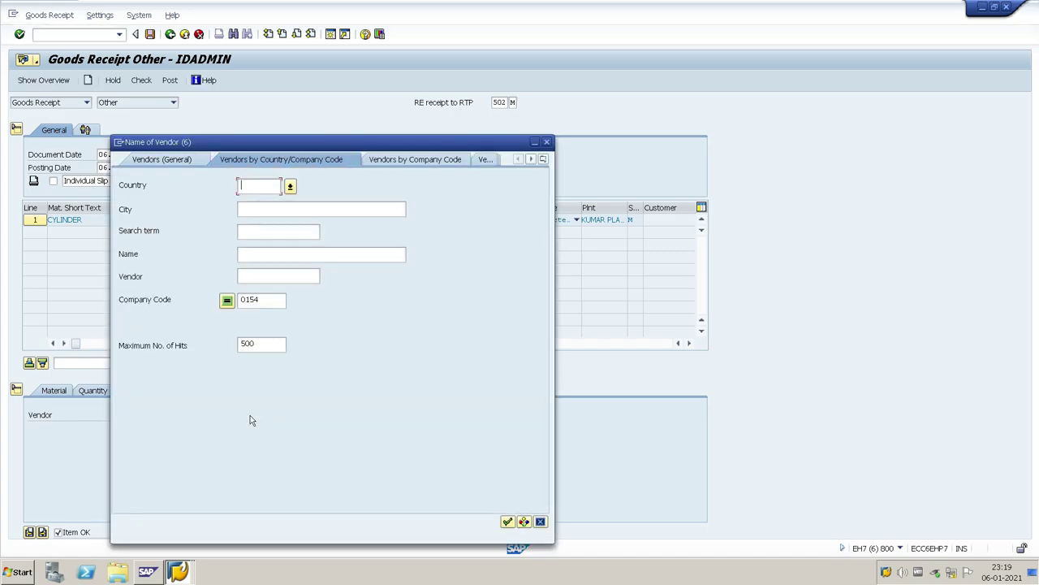
key("Return")
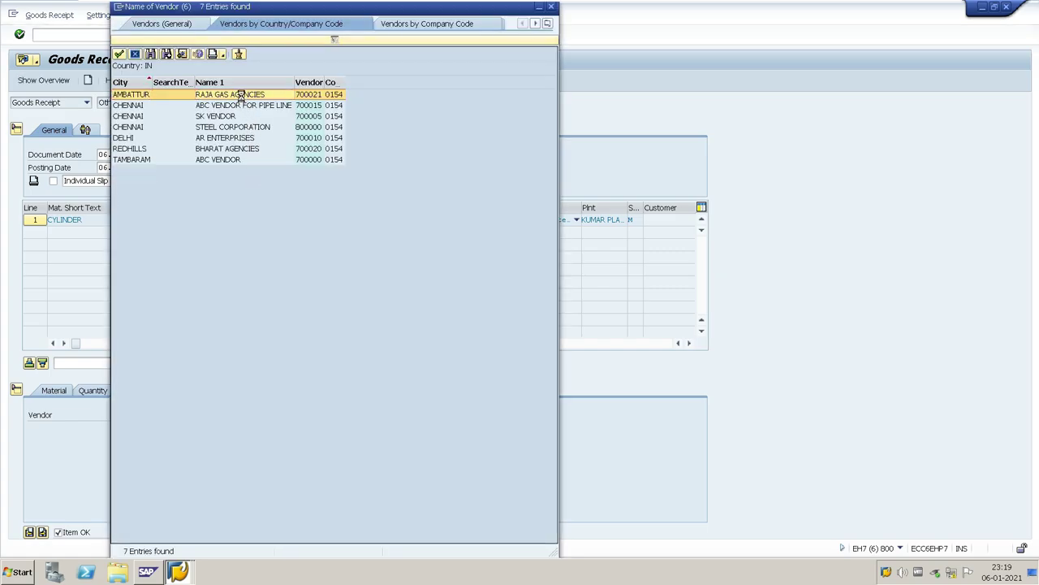
double_click(242, 100)
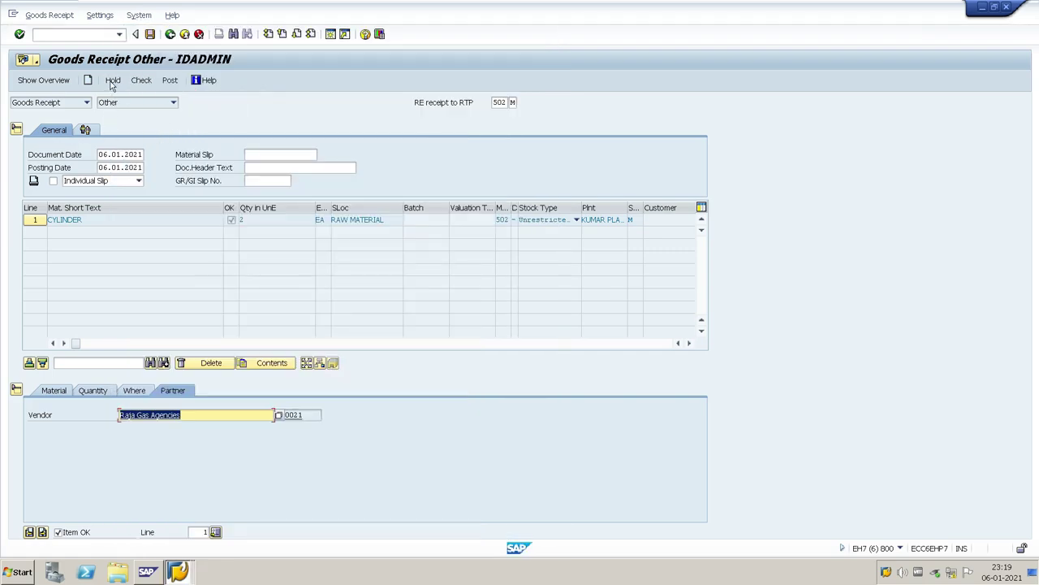
left_click(134, 81)
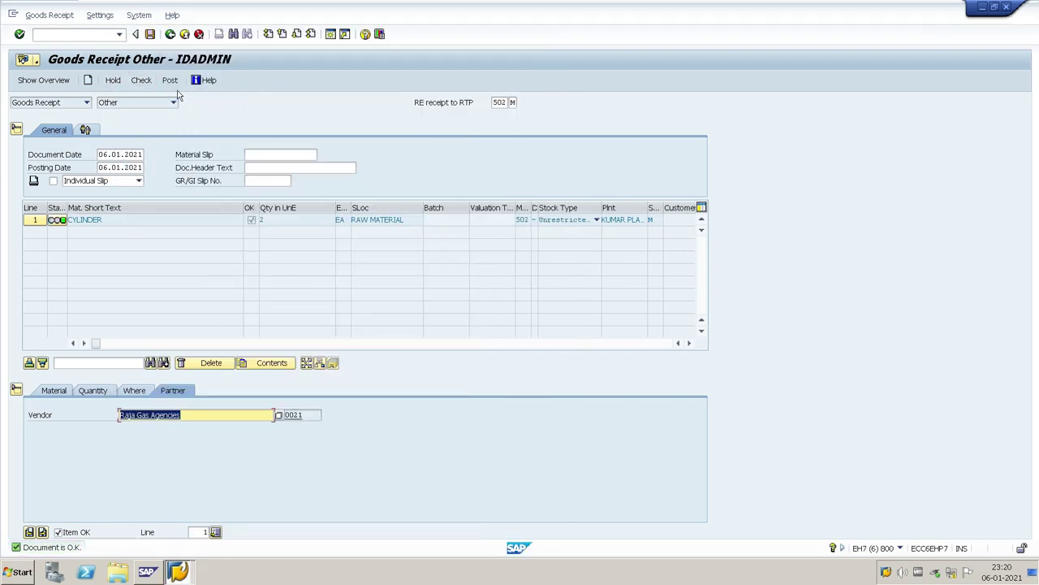
left_click(170, 81)
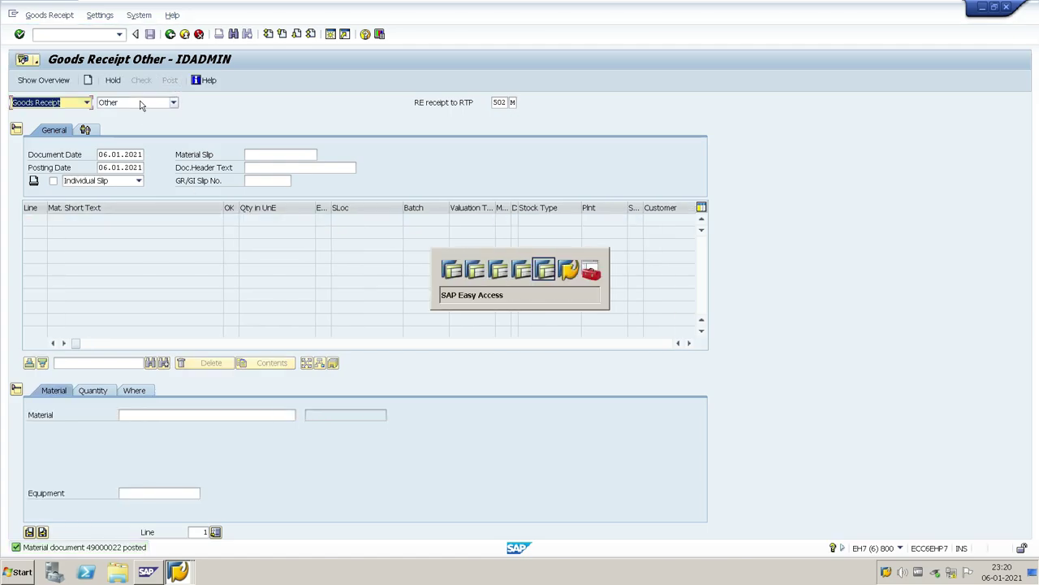
Switch to the SAP Easy Access session and display the MMBE stock overview of material CY1 in plant KUP1.
key("alt+Tab")
type("MMBNE")
key("BackSpace")
key("BackSpace")
type("E")
key("Return")
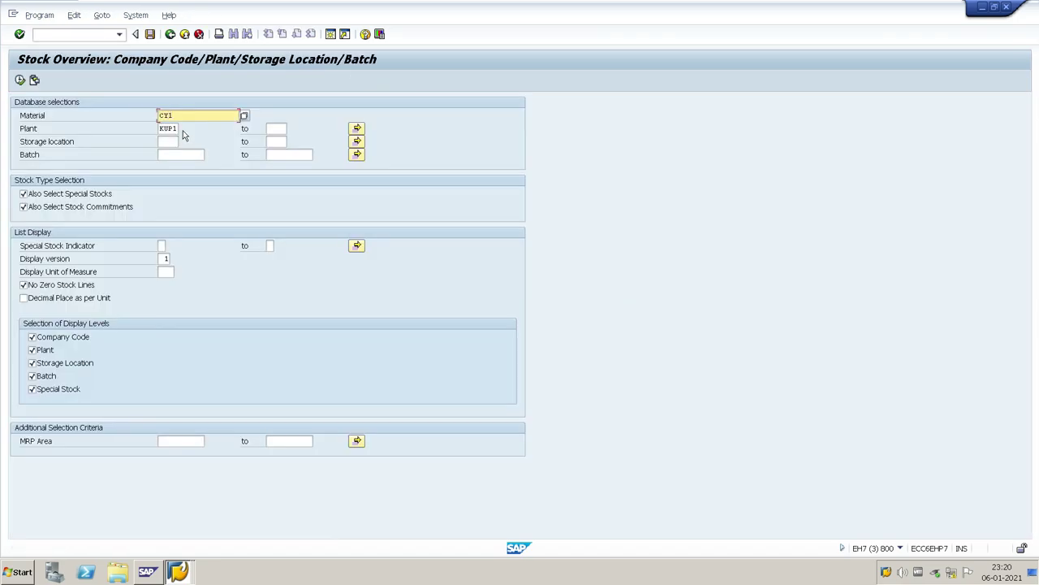
key("F8")
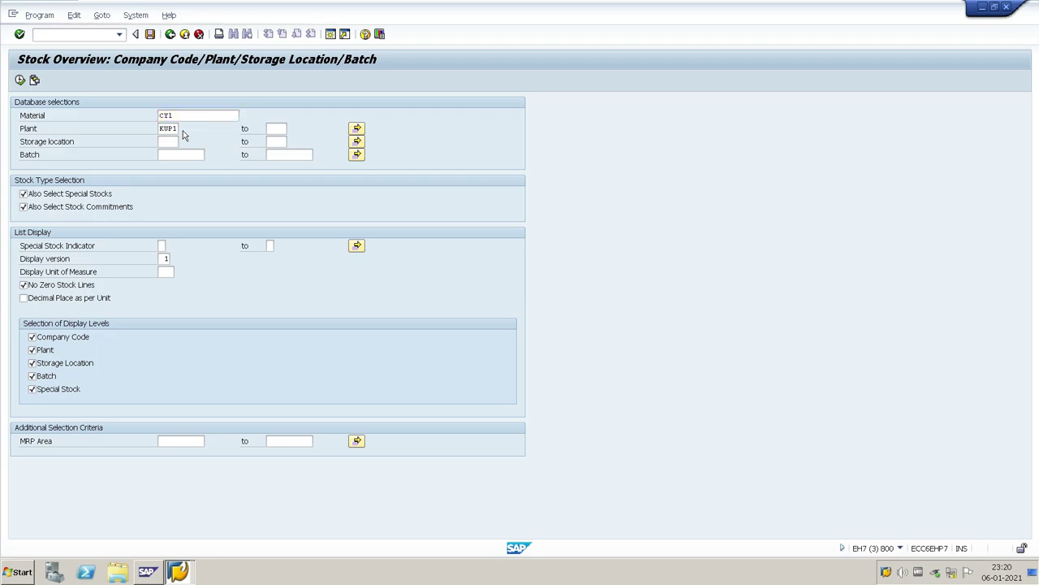
left_click(297, 281)
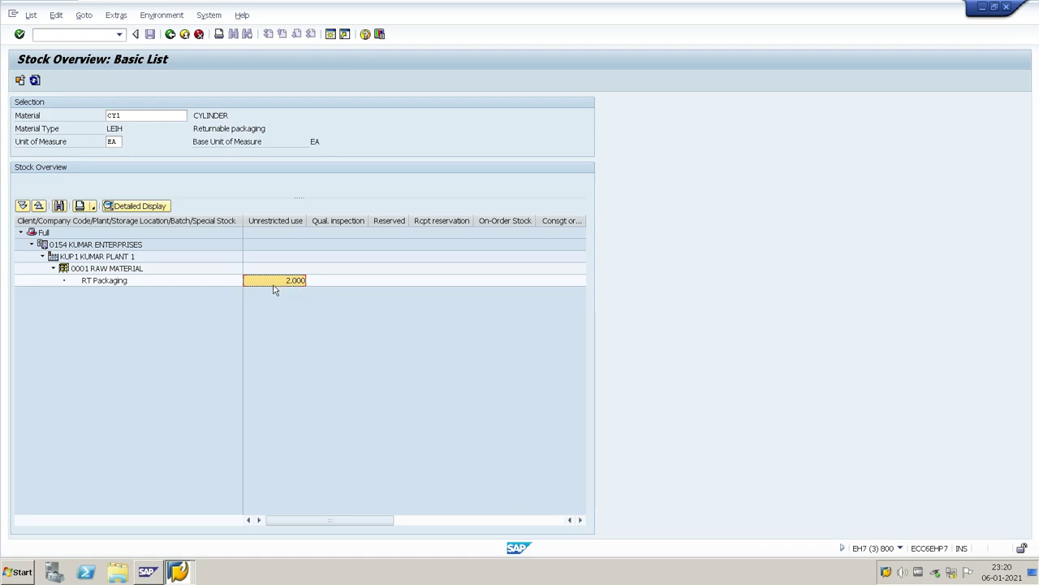
Examine the material movements of CY1 at storage location 0001 Raw Material, and return to the SAP Easy Access screen.
left_click(113, 268)
right_click(113, 268)
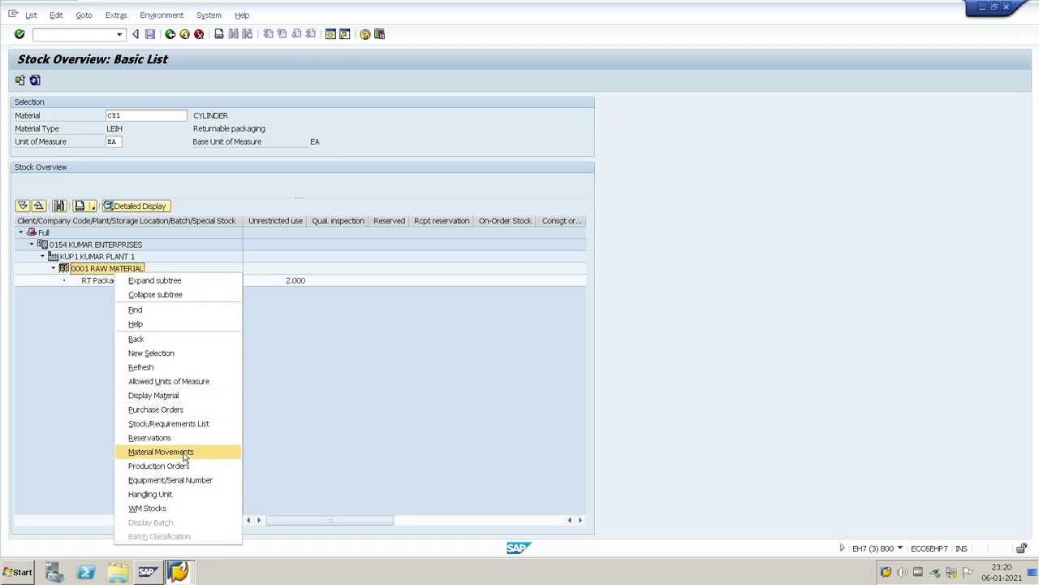
left_click(189, 453)
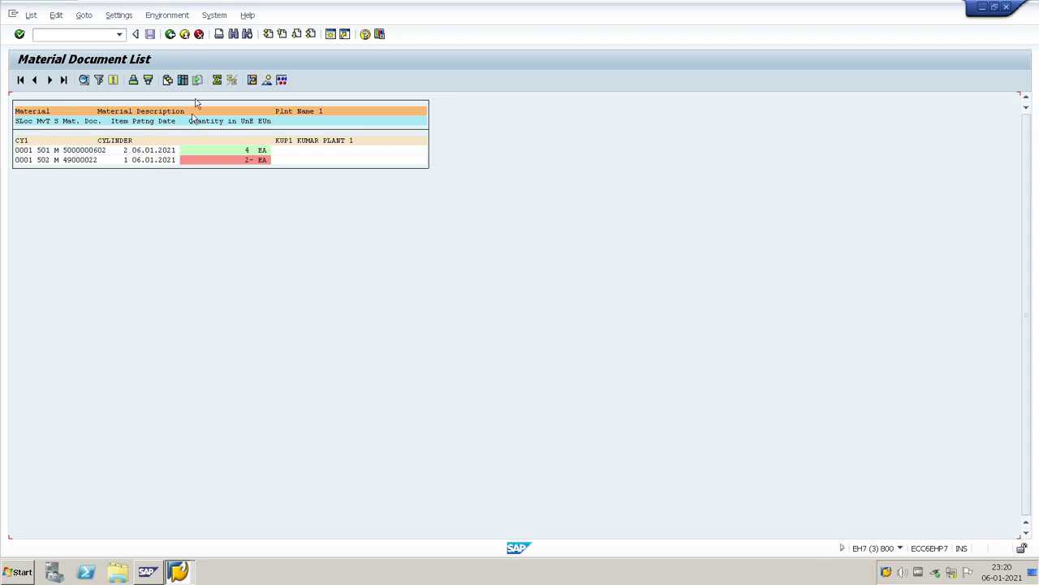
left_click(170, 34)
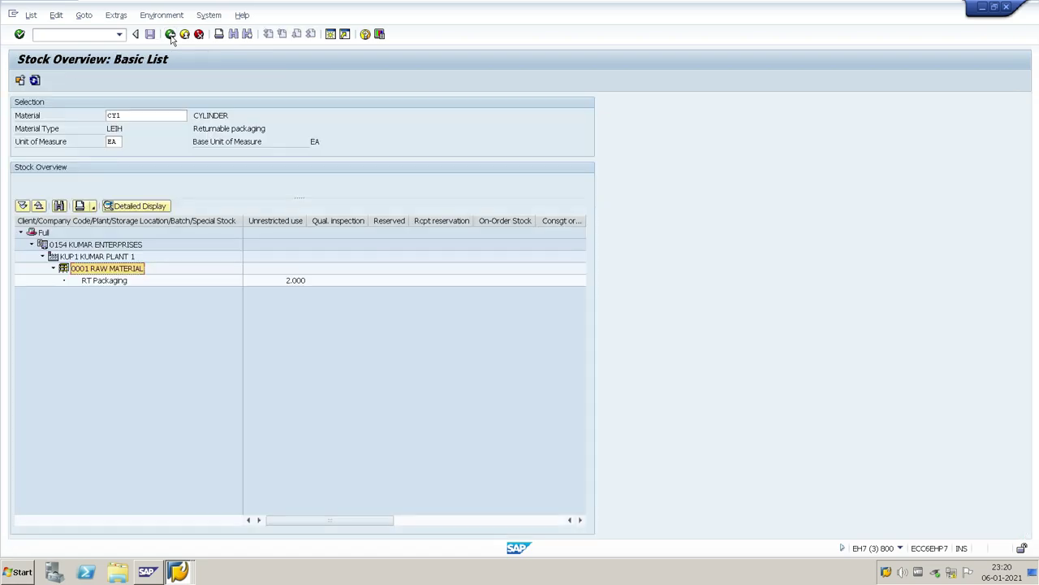
left_click(170, 34)
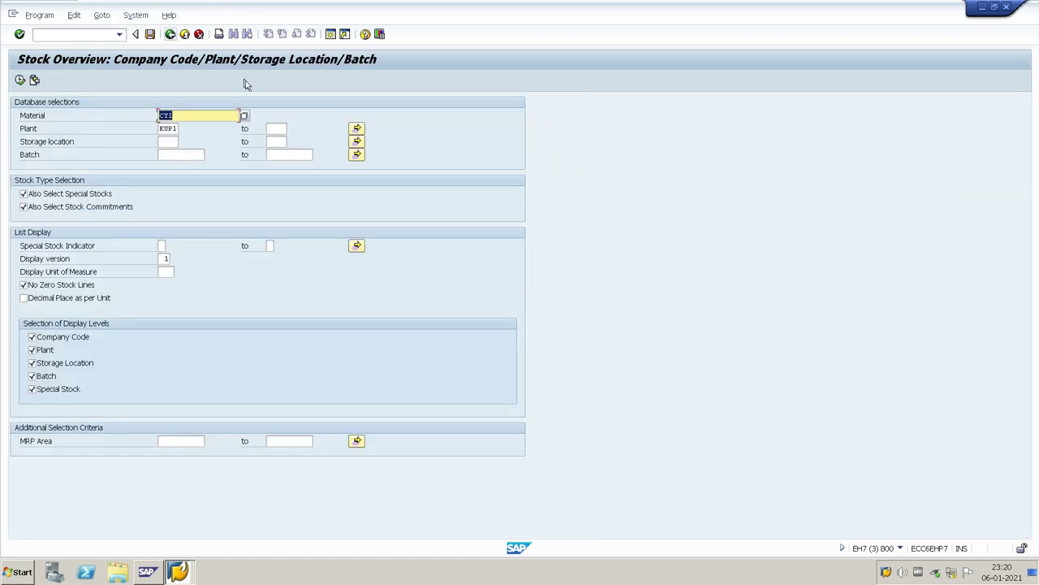
left_click(169, 34)
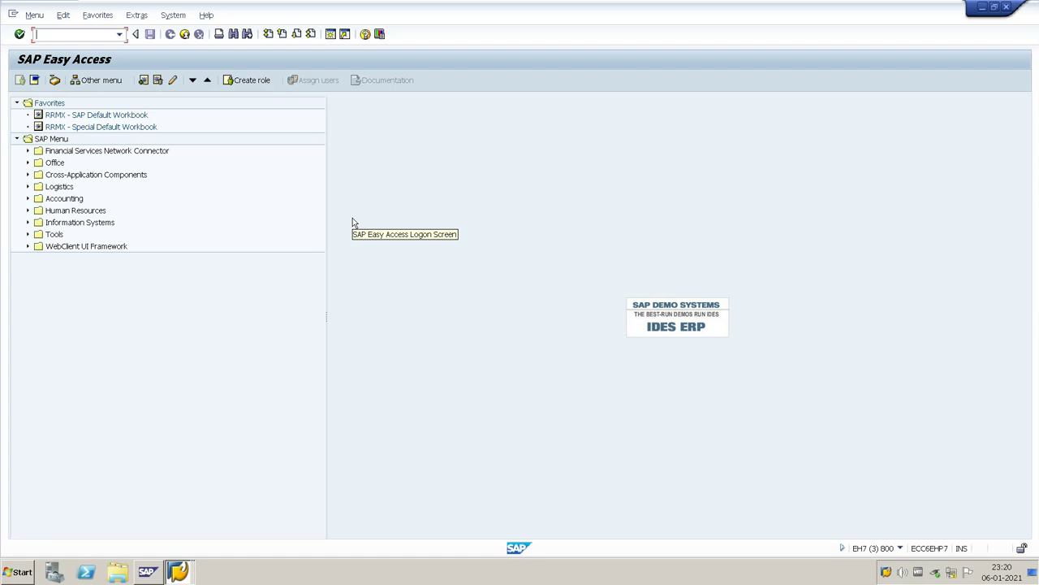